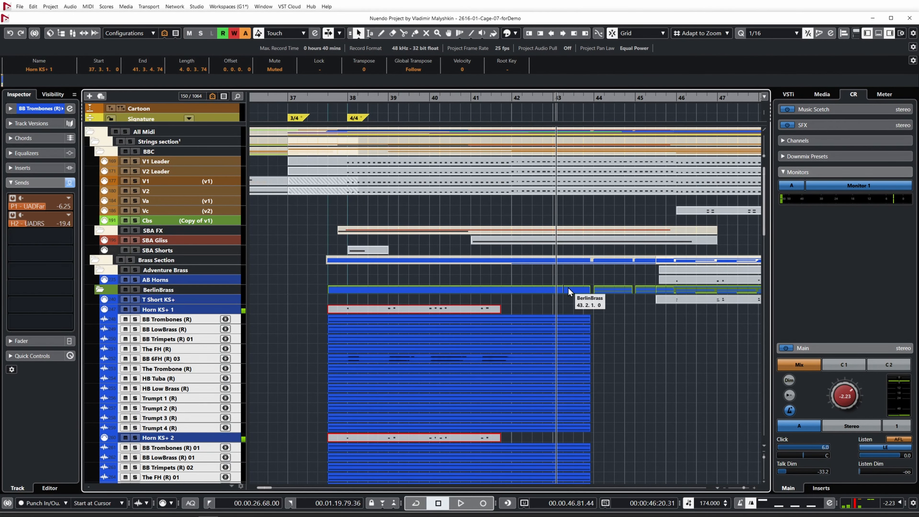
pyautogui.scroll(-5, 607, 263)
pyautogui.scroll(-15, 596, 259)
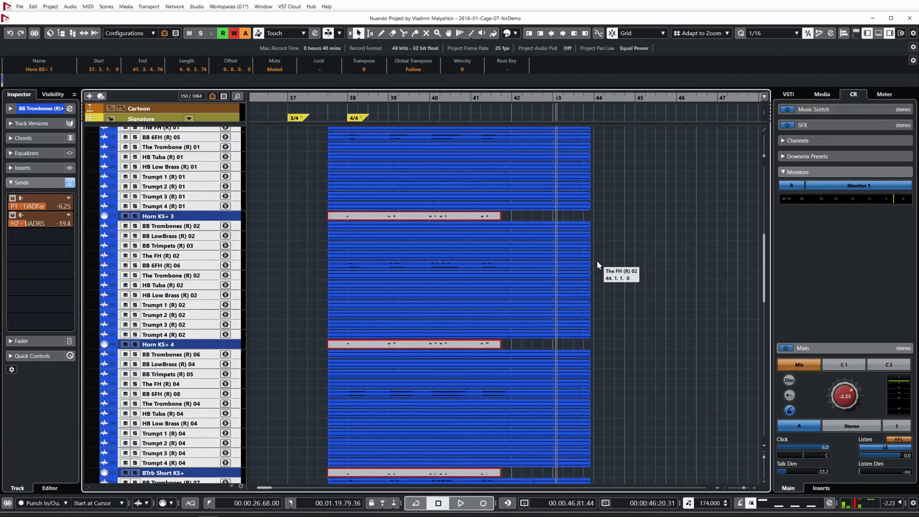
pyautogui.scroll(20, 597, 260)
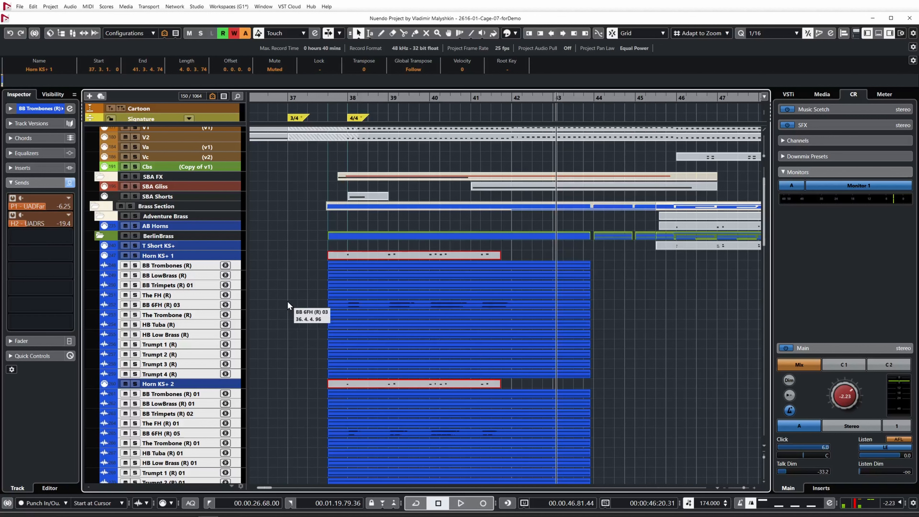
# Add a Track Operation action to the audio-track filter, set to Hide Track with Enable
pyautogui.click(296, 415)
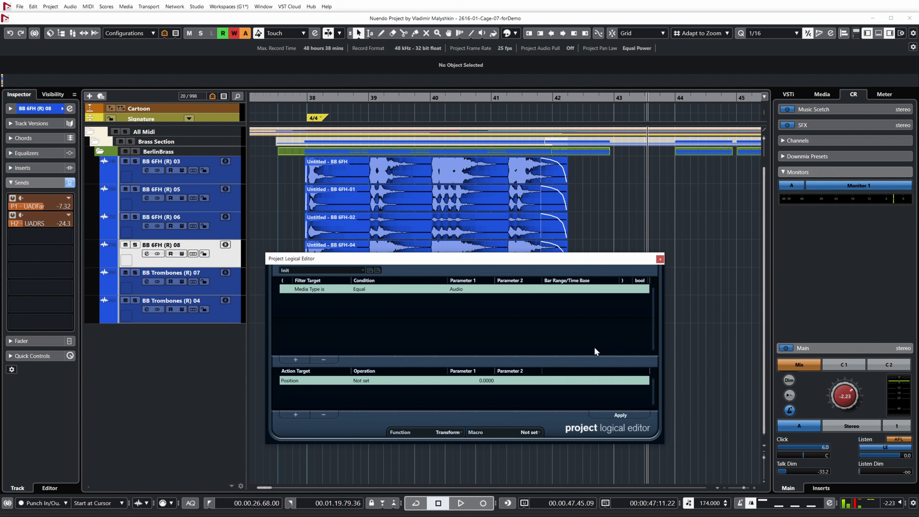
pyautogui.click(290, 382)
pyautogui.click(304, 404)
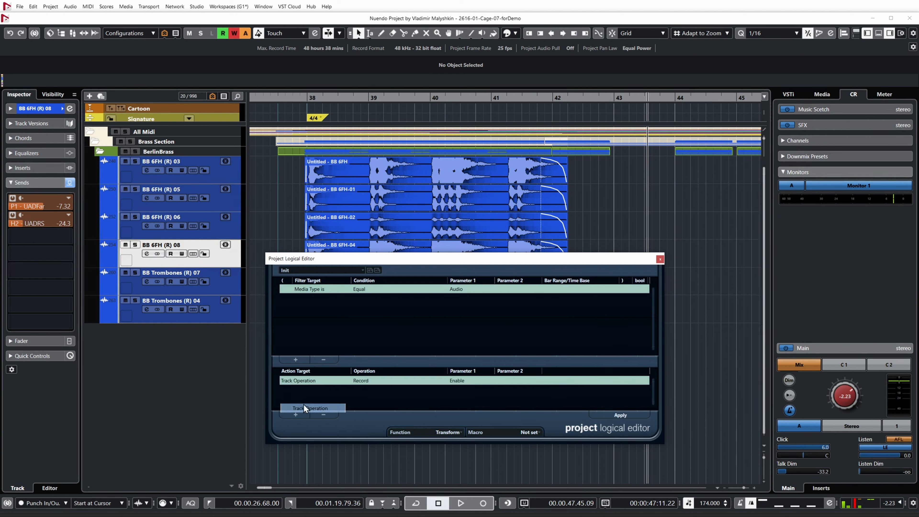
pyautogui.click(368, 381)
pyautogui.click(398, 490)
pyautogui.click(470, 383)
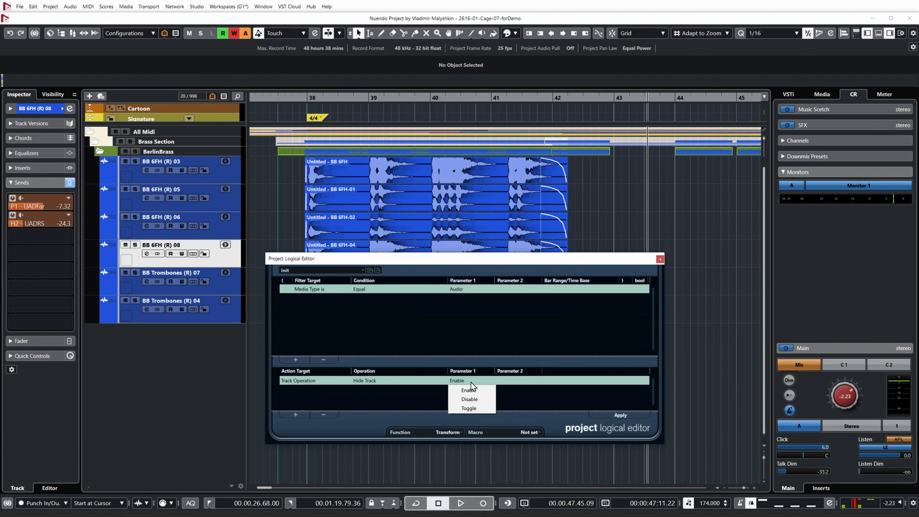
pyautogui.click(475, 390)
# Keep the function on Transform and save the logical preset as "MV Hide all Audio tracks"
pyautogui.click(448, 432)
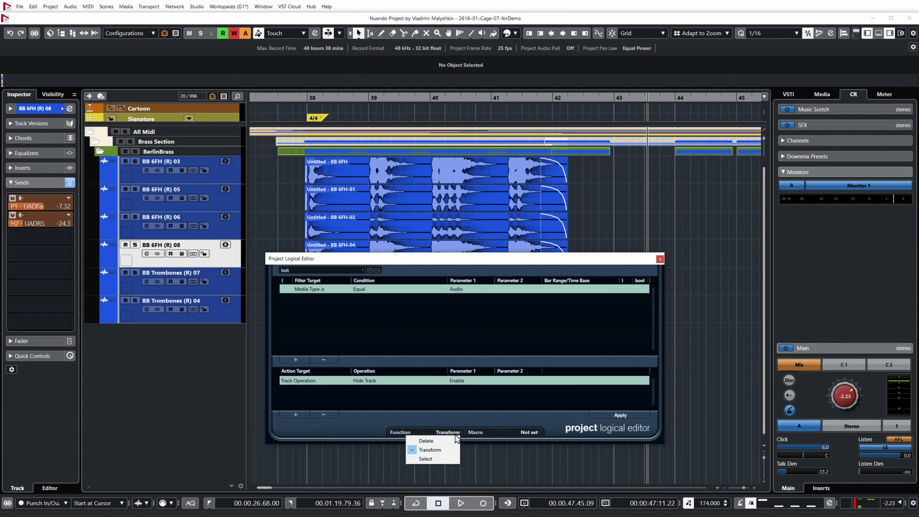
pyautogui.click(429, 450)
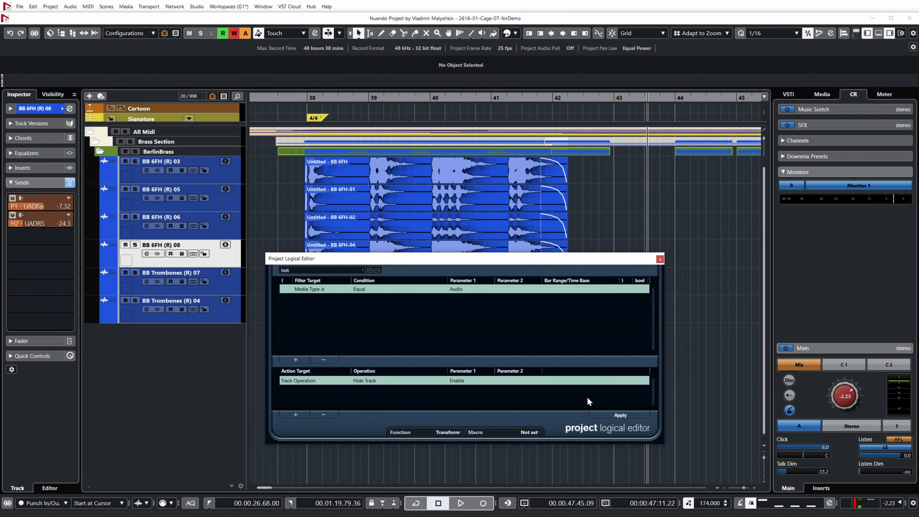
pyautogui.click(369, 269)
pyautogui.write('MV Hide all Audio tracks')
pyautogui.click(434, 303)
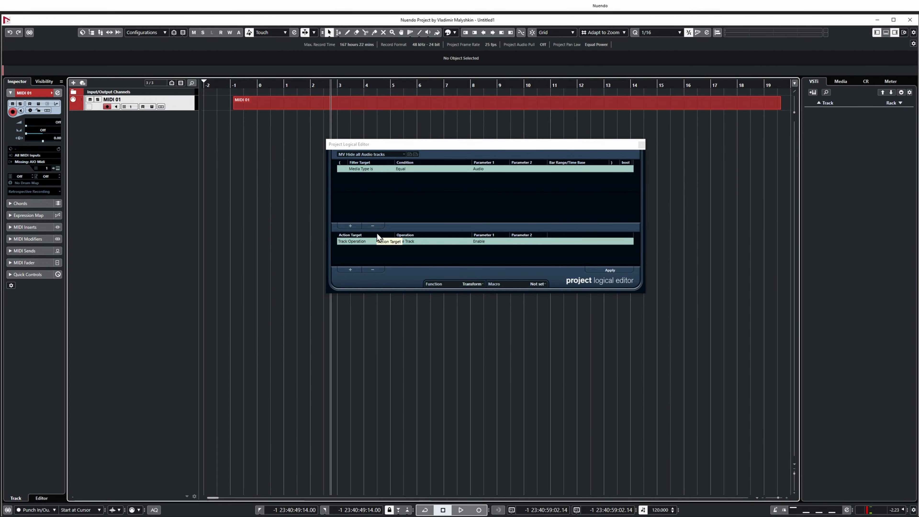
# Add a second filter line that targets Name with the value "Sketch"
pyautogui.click(350, 225)
pyautogui.click(357, 176)
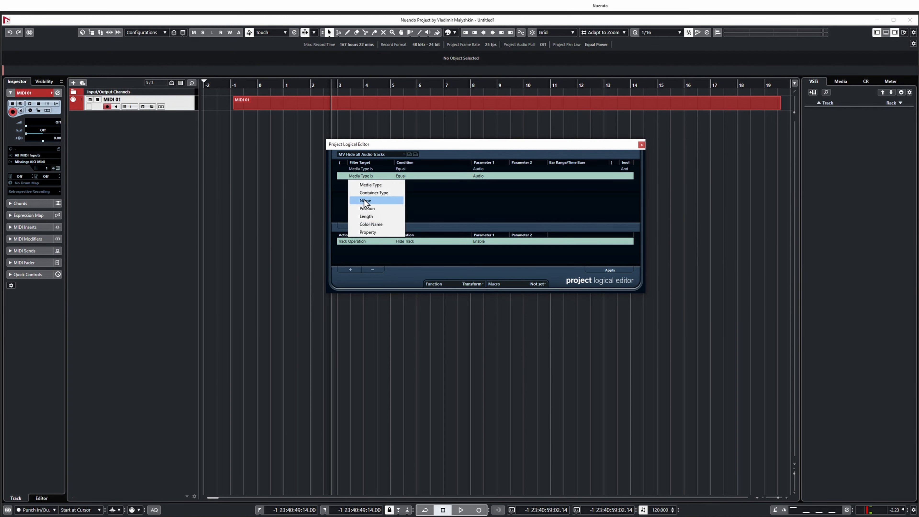
pyautogui.click(396, 200)
pyautogui.click(397, 175)
pyautogui.click(412, 200)
pyautogui.write('Sketch')
pyautogui.press('Return')
# Switch the media type filter to MIDI and name the preset copy "MV Hide all MIDI tracks"
pyautogui.click(479, 168)
pyautogui.click(484, 185)
pyautogui.click(409, 154)
pyautogui.doubleClick(458, 206)
pyautogui.write('MIDI')
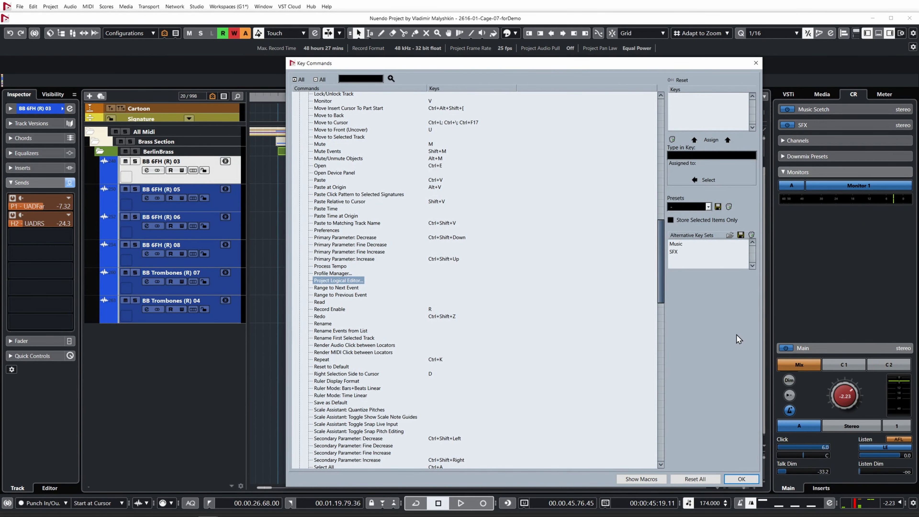
# Show the macros in the Key Commands window and create a new macro named "MV Render In place.music"
pyautogui.click(642, 479)
pyautogui.click(689, 348)
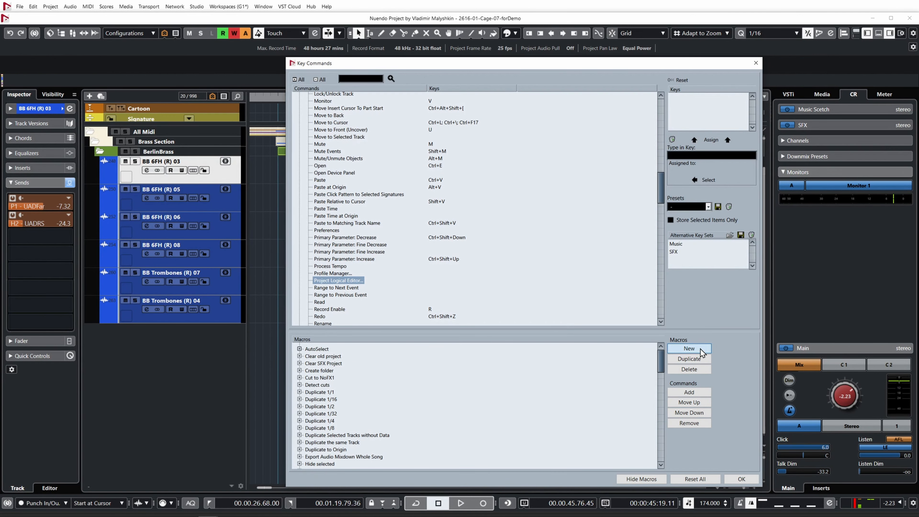
pyautogui.click(323, 406)
pyautogui.moveTo(343, 405); pyautogui.dragTo(300, 405)
pyautogui.press('BackSpace')
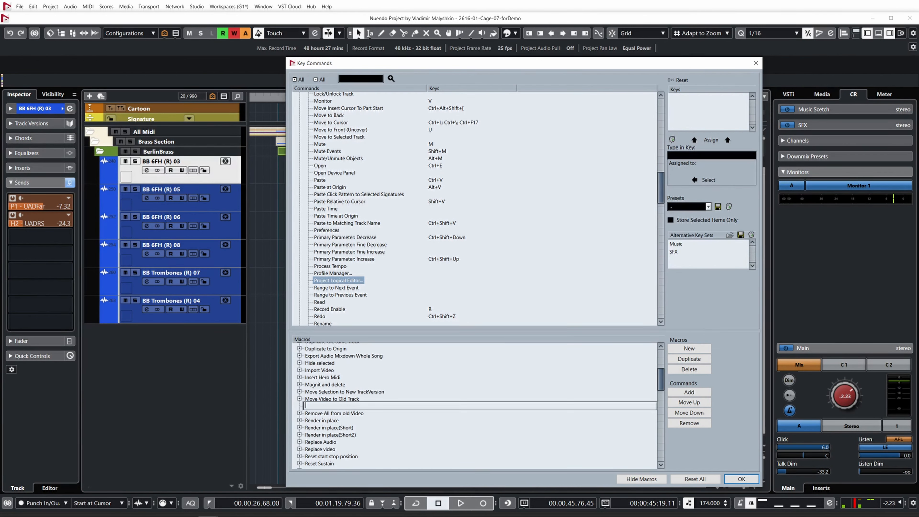
pyautogui.write('MV Render In place music')
pyautogui.press('Return')
# Search the commands for "save" and add File - Save to the new macro
pyautogui.click(369, 78)
pyautogui.write('save')
pyautogui.click(390, 78)
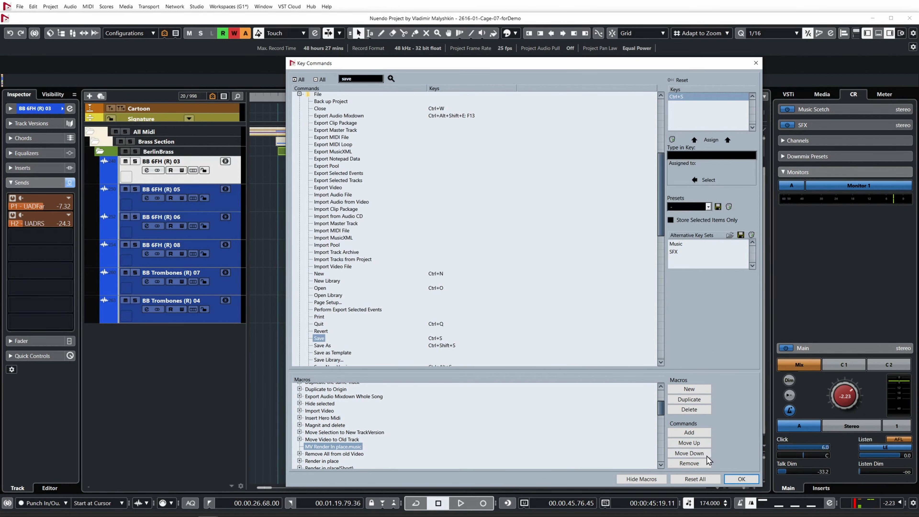
pyautogui.click(689, 432)
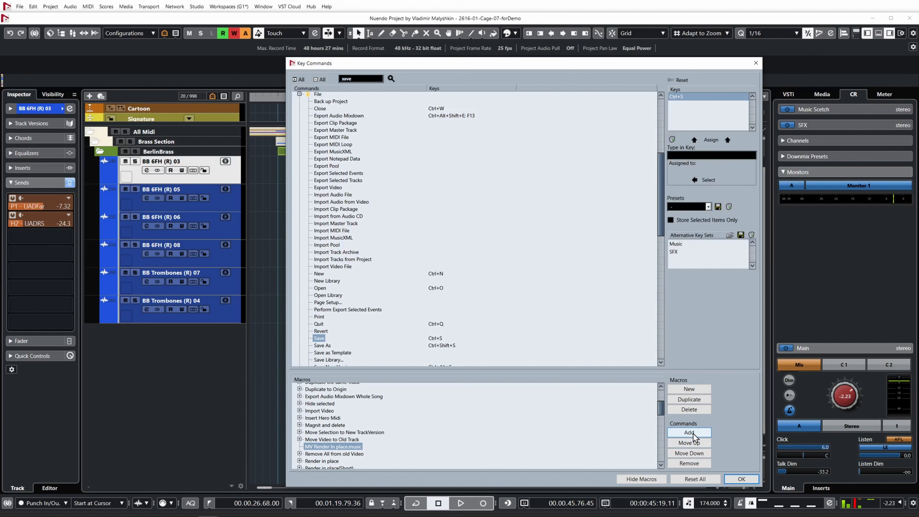
# Search for "mv hide" and add the Project Logical Editor preset "MV Hude all Audio tracks" to the macro
pyautogui.doubleClick(357, 79)
pyautogui.write('mv hide')
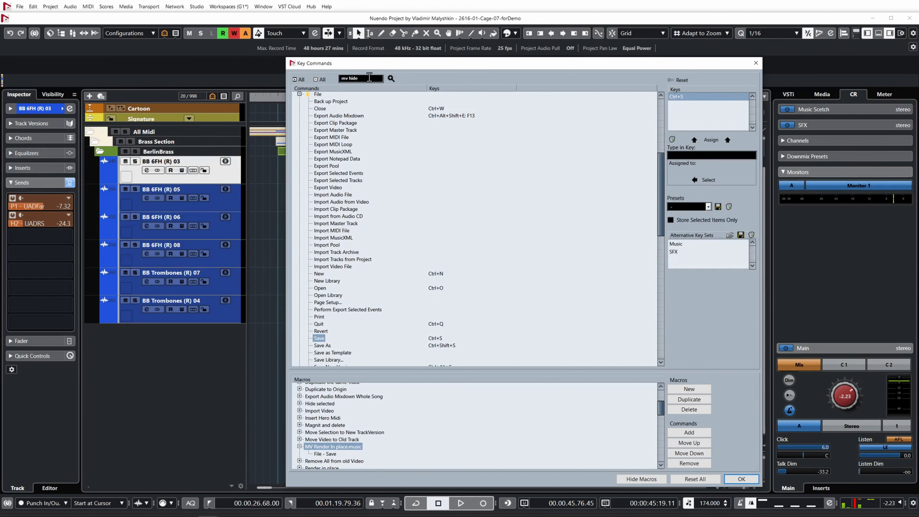
pyautogui.click(391, 78)
pyautogui.click(341, 244)
pyautogui.click(689, 432)
# Search for "render in place" and add Render (with Current Settings) to the macro
pyautogui.doubleClick(353, 78)
pyautogui.write('render in place')
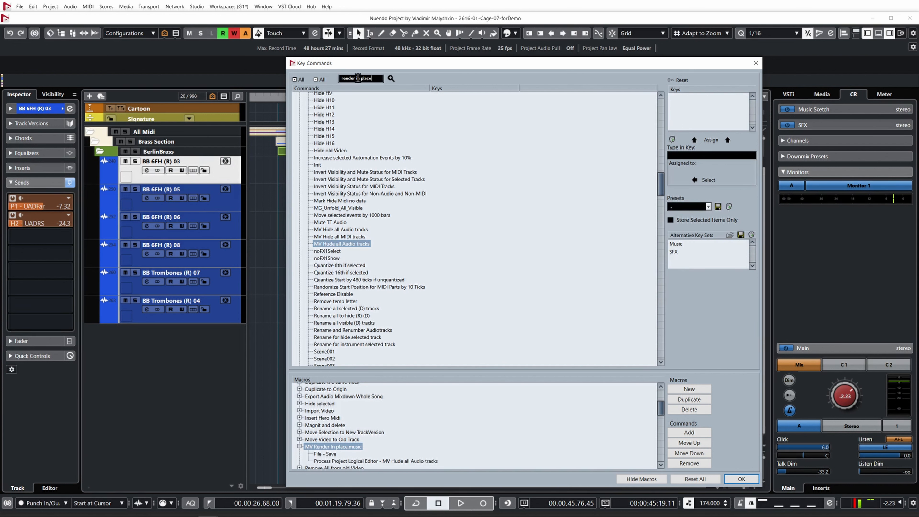
pyautogui.click(391, 78)
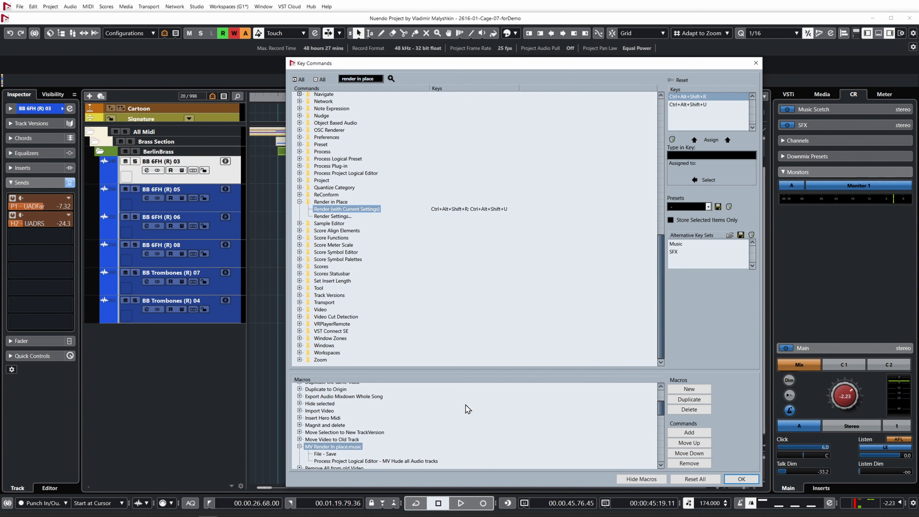
pyautogui.scroll(-2, 453, 396)
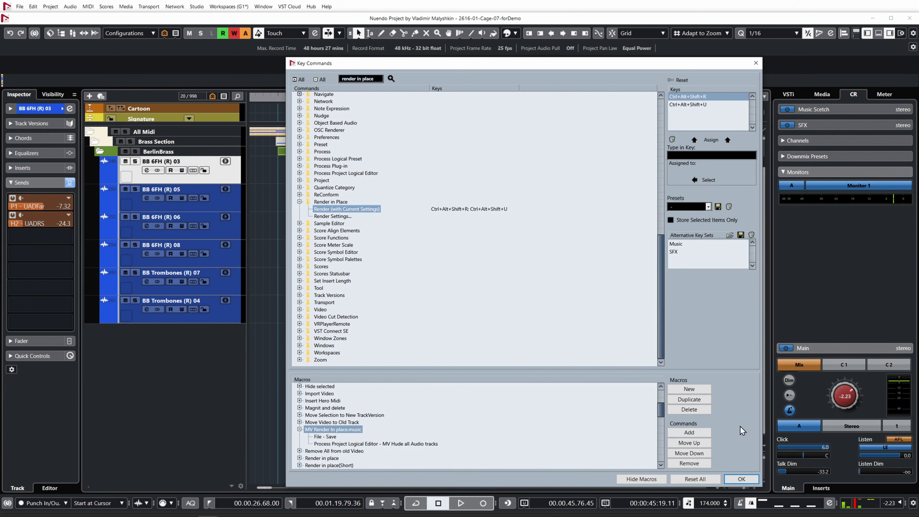
pyautogui.click(690, 433)
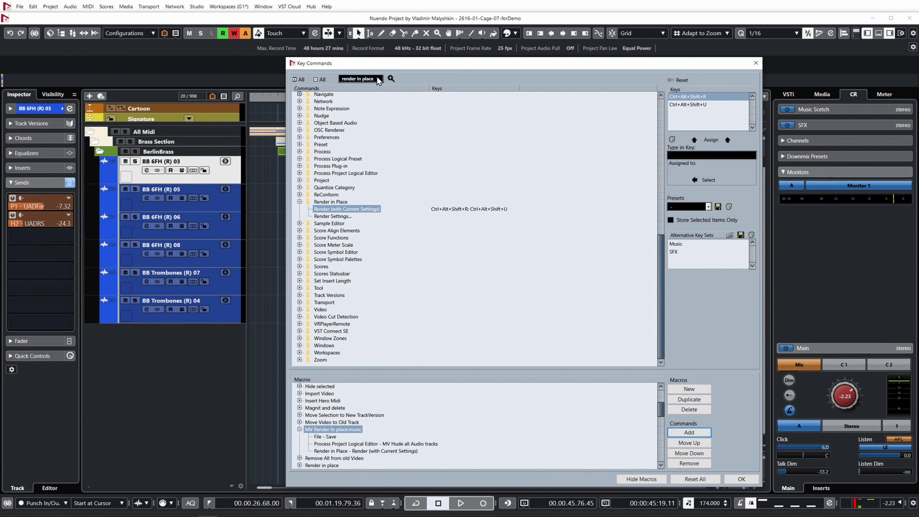
# Clear the command search and assign a key command to the "MV Render In place.music" macro
pyautogui.moveTo(376, 78); pyautogui.dragTo(342, 79)
pyautogui.press('BackSpace')
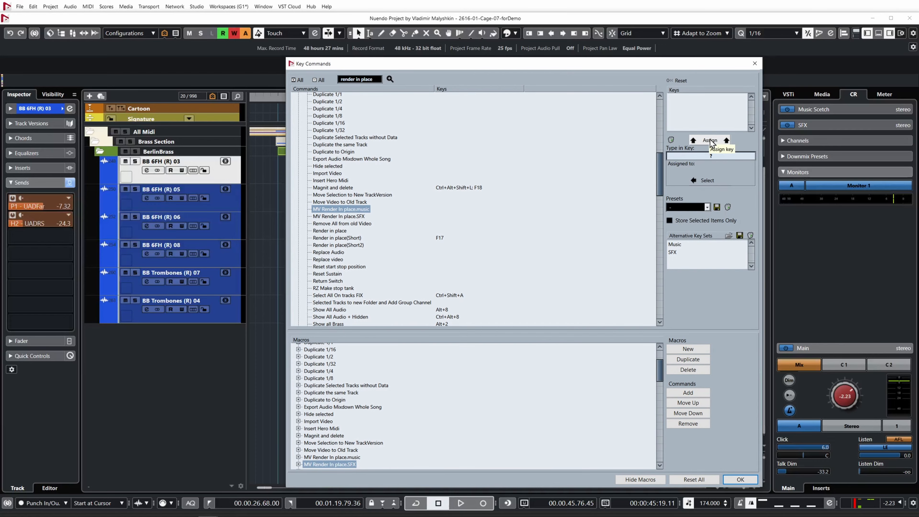
pyautogui.click(692, 140)
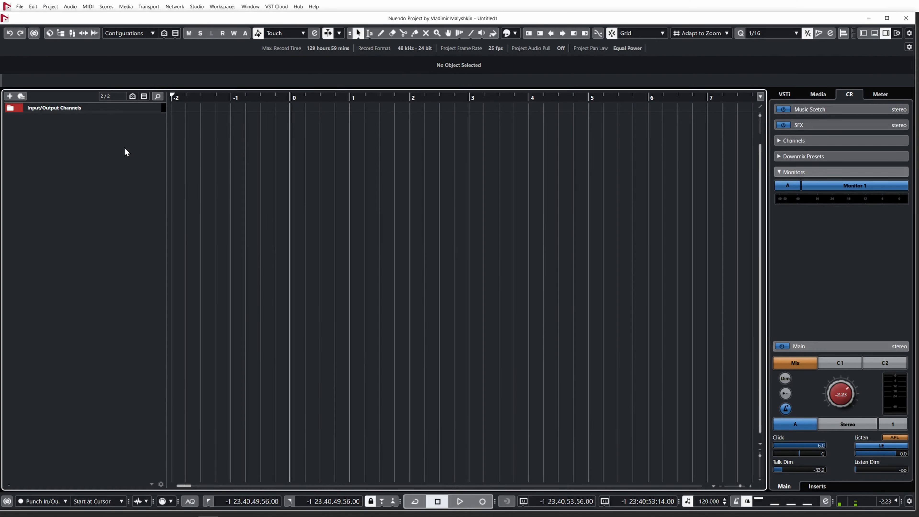
# Add one MIDI track to the empty project and draw a MIDI part on it spanning about bars -1 to 2
pyautogui.hotkey('ctrl', 't')
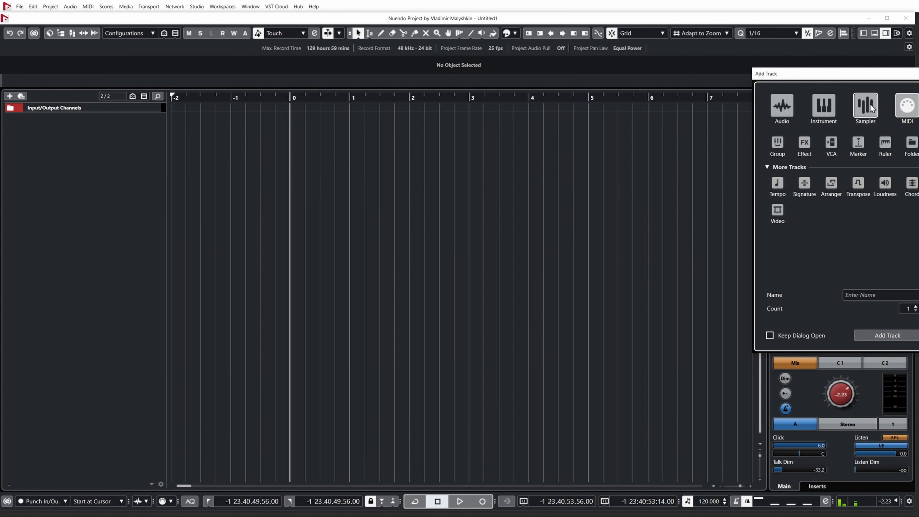
pyautogui.click(894, 335)
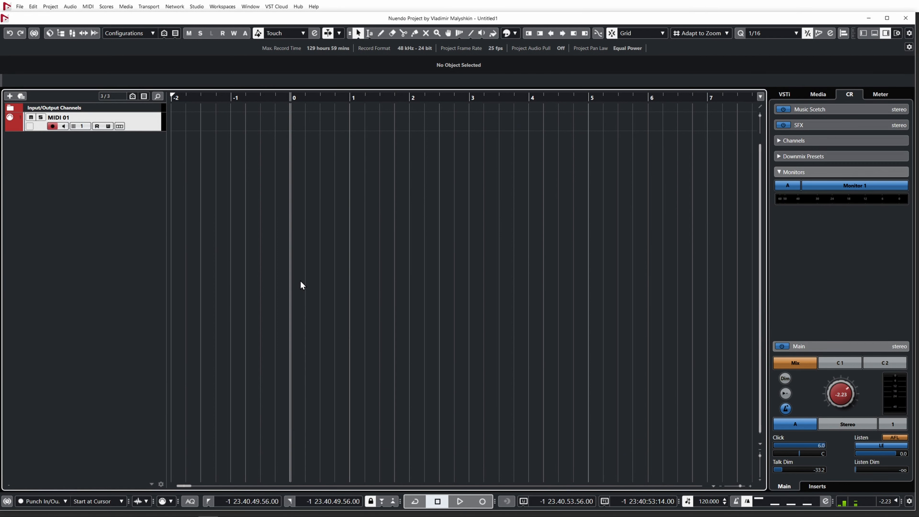
pyautogui.moveTo(266, 122)
pyautogui.mouseDown()
pyautogui.moveTo(410, 120)
pyautogui.moveTo(446, 131)
pyautogui.mouseUp()
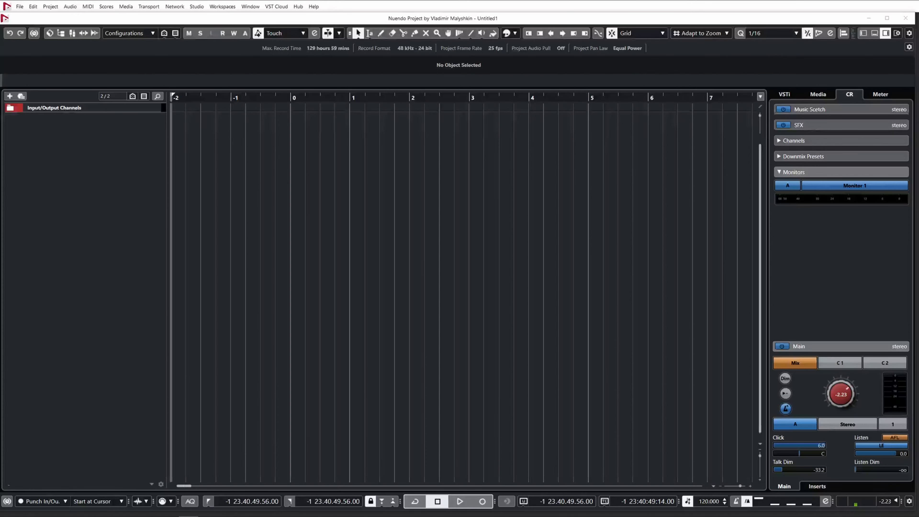
# In the Render in Place settings, set the tail size to 03.000 seconds and keep Source Events on Mute Source Events
pyautogui.click(33, 6)
pyautogui.moveTo(144, 90)
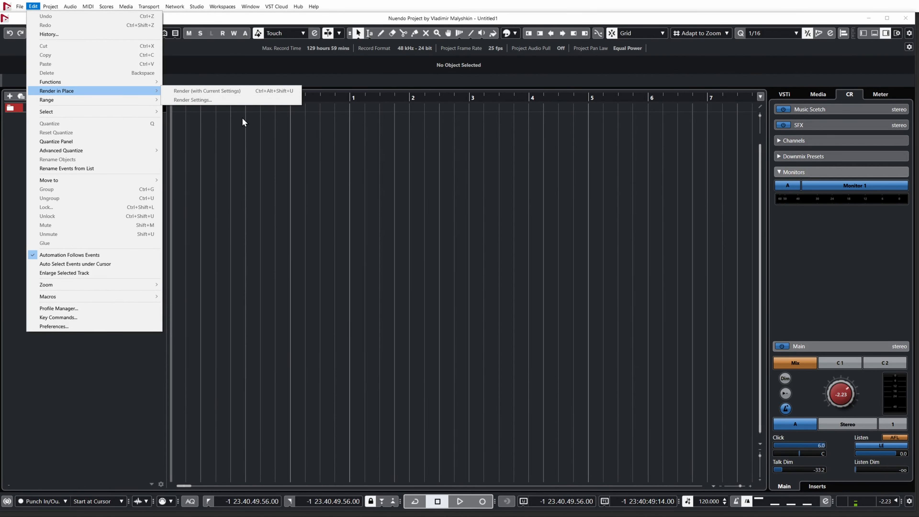
pyautogui.click(285, 202)
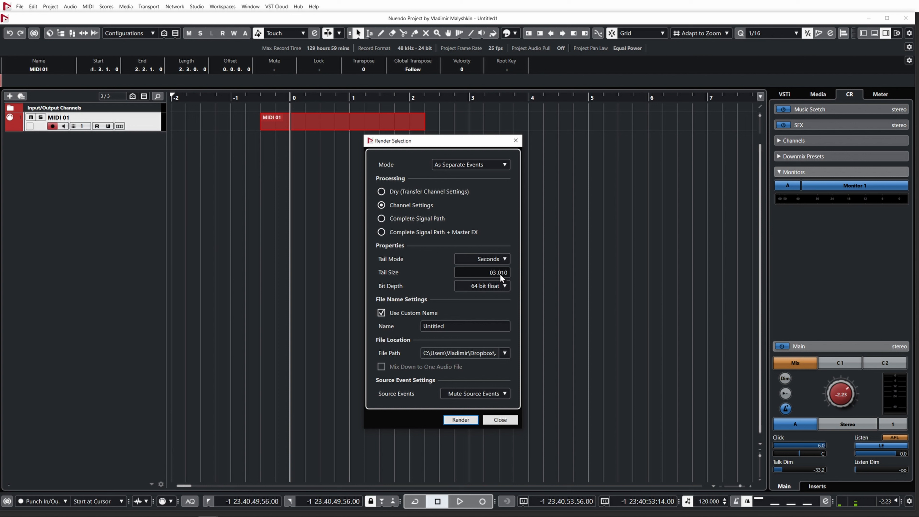
pyautogui.scroll(-1, 503, 272)
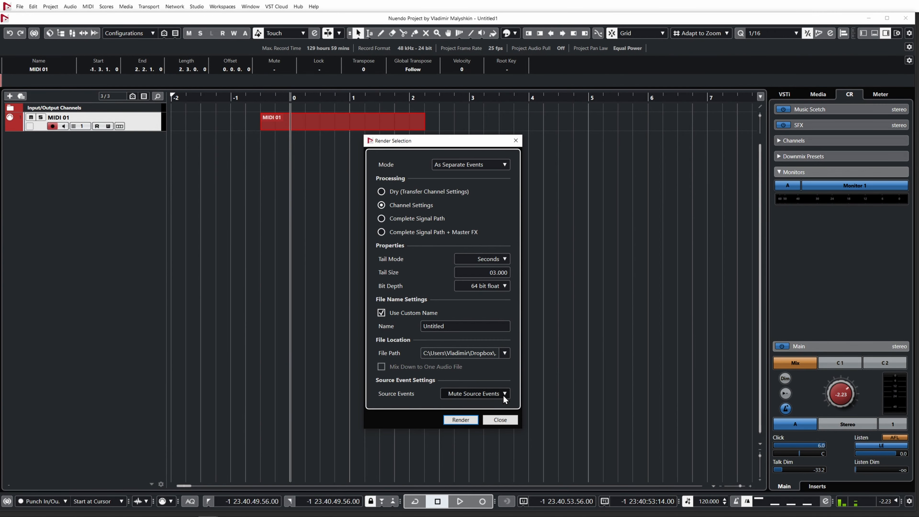
pyautogui.click(502, 394)
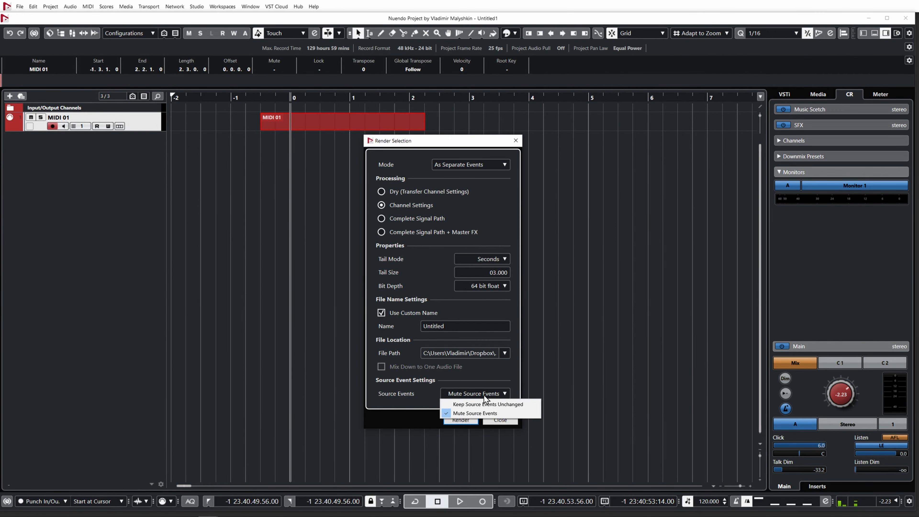
pyautogui.click(496, 393)
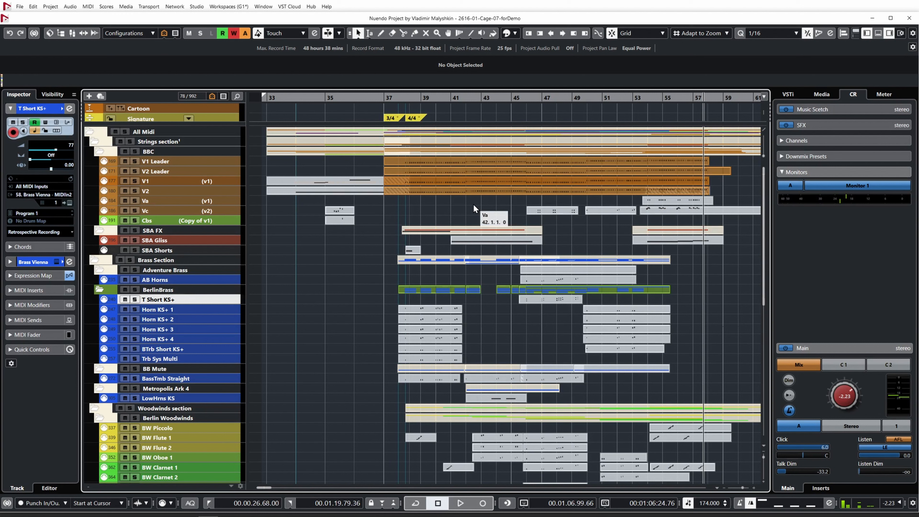
# Select the MIDI parts on V1 Leader, V2 Leader, V1 and V2, and run the render-in-place macro on them
pyautogui.moveTo(473, 204); pyautogui.dragTo(506, 163)
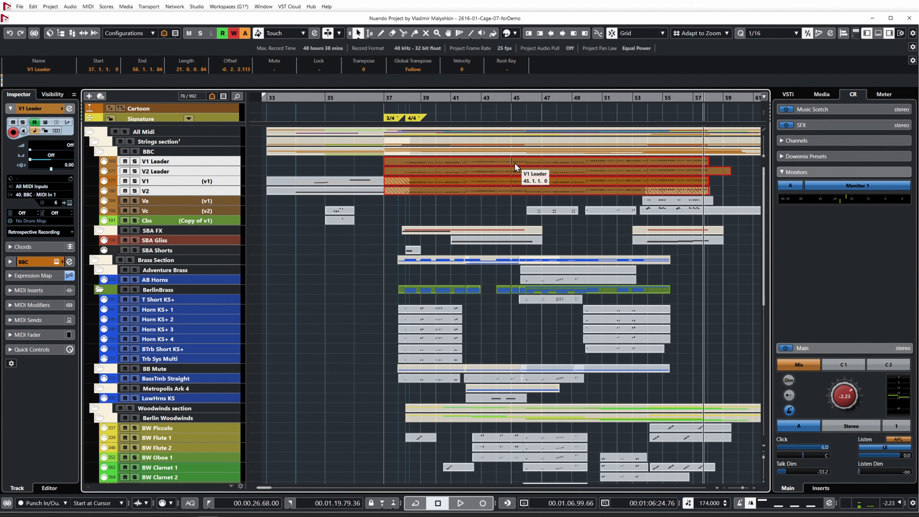
pyautogui.hotkey('ctrl', 'b')
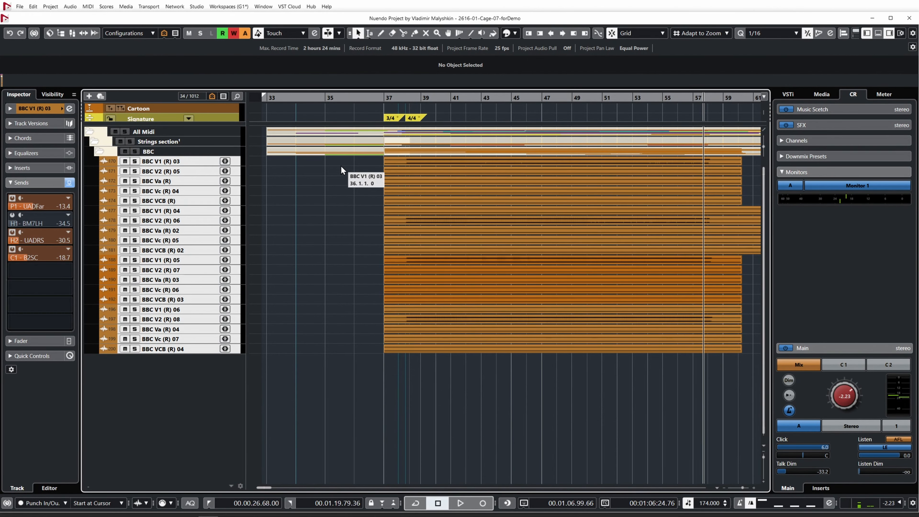
# Exclude BBC V1 (R) 03, V2 (R) 06, V1 (R) 05 and V2 (R) 08 from the rendered track selection and run the macro shortcut
pyautogui.keyDown('ctrl'); pyautogui.click(369, 220); pyautogui.keyUp('ctrl')
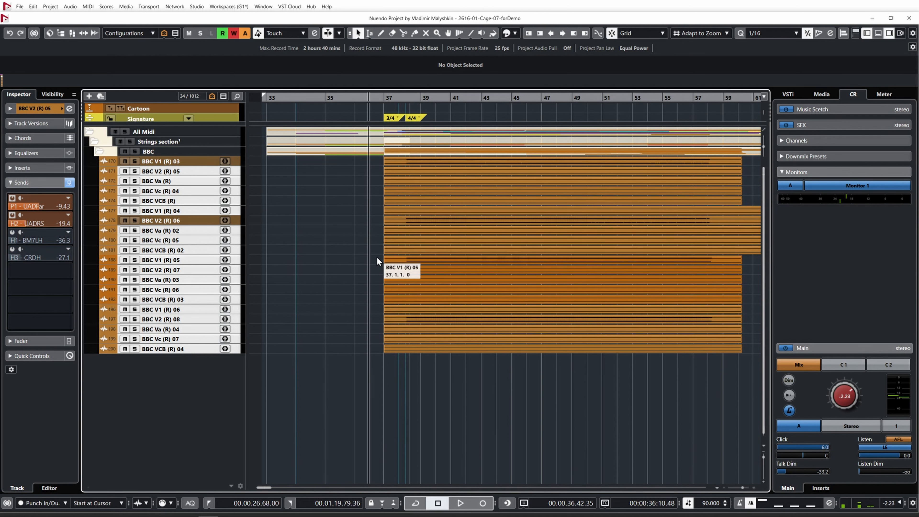
pyautogui.keyDown('ctrl'); pyautogui.click(373, 258); pyautogui.keyUp('ctrl')
pyautogui.keyDown('ctrl'); pyautogui.click(362, 319); pyautogui.keyUp('ctrl')
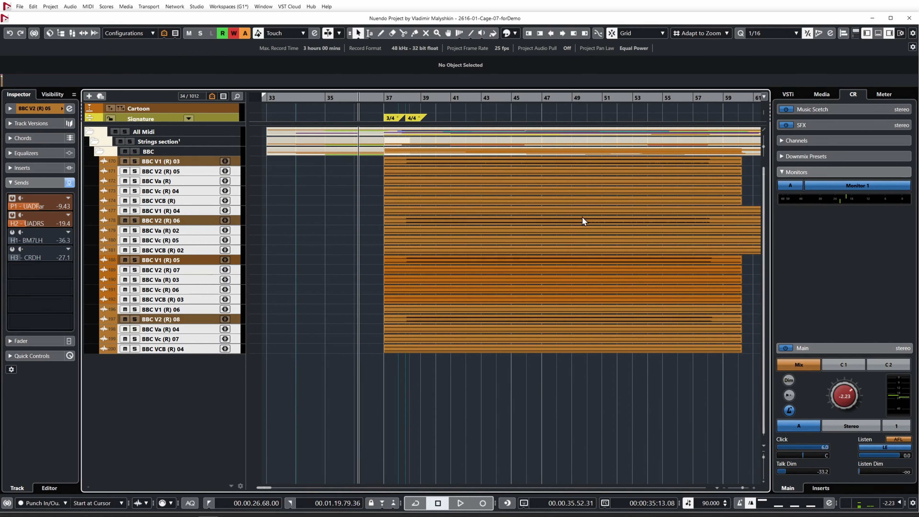
pyautogui.hotkey('alt', 's')
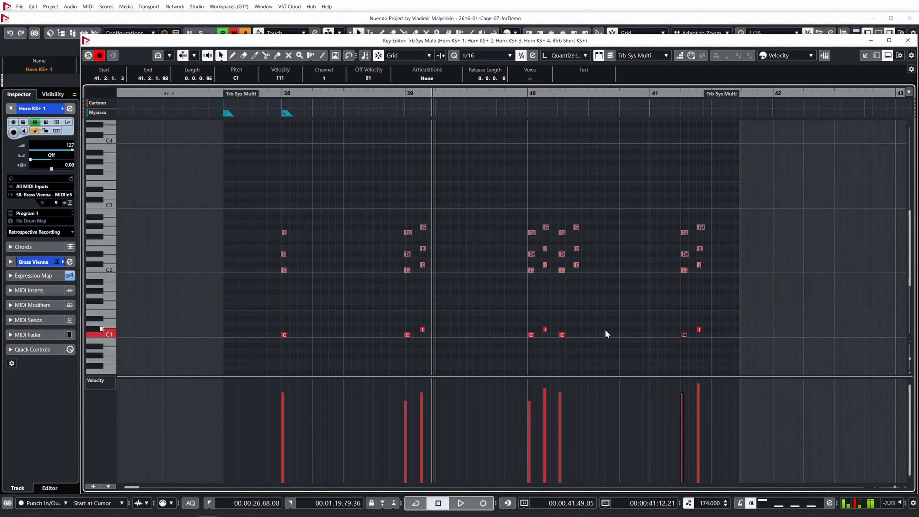
pyautogui.scroll(2, 573, 362)
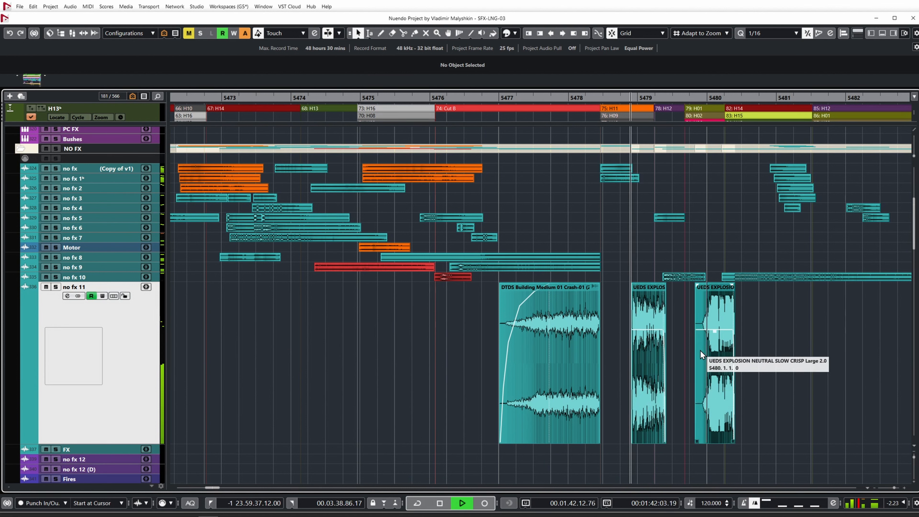
pyautogui.hotkey('ctrl', 'alt', 'e')
pyautogui.press('space')
pyautogui.click(591, 98)
pyautogui.click(588, 172)
# Duplicate the MV Render In place.music macro in the Key Commands and name the copy MV Render In place.SFX
pyautogui.hotkey('ctrl', 'alt', 'e')
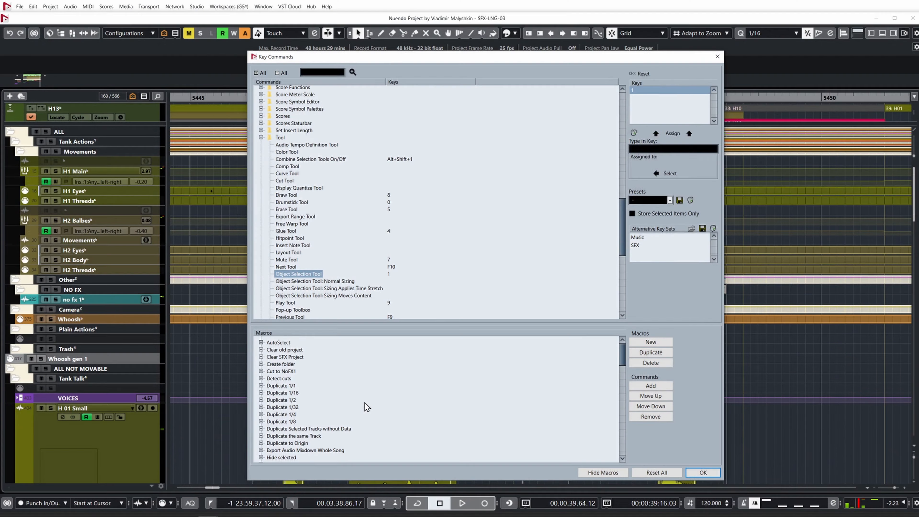
pyautogui.scroll(-2, 347, 403)
pyautogui.scroll(-2, 302, 451)
pyautogui.click(299, 450)
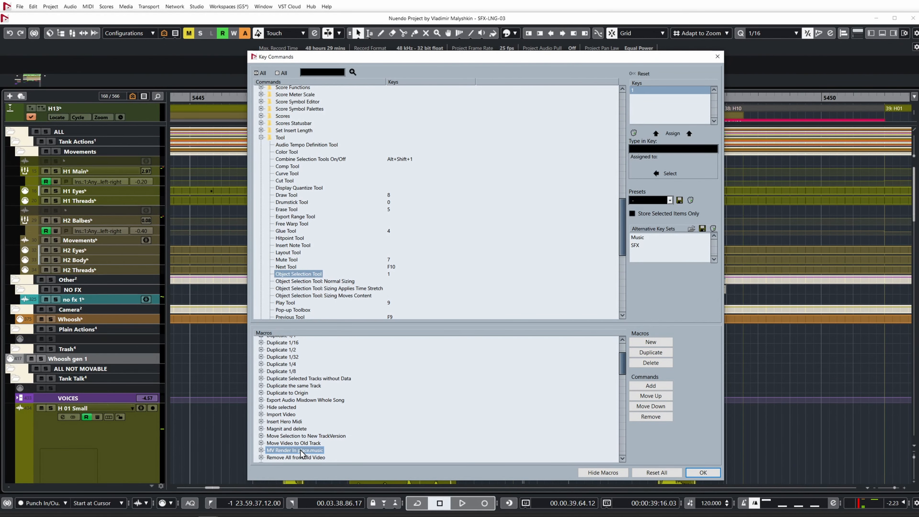
pyautogui.click(650, 355)
pyautogui.press('End')
pyautogui.hotkey('ctrl', 'shift', 'Left')
pyautogui.hotkey('ctrl', 'shift', 'Left')
pyautogui.write('SFX')
pyautogui.press('Return')
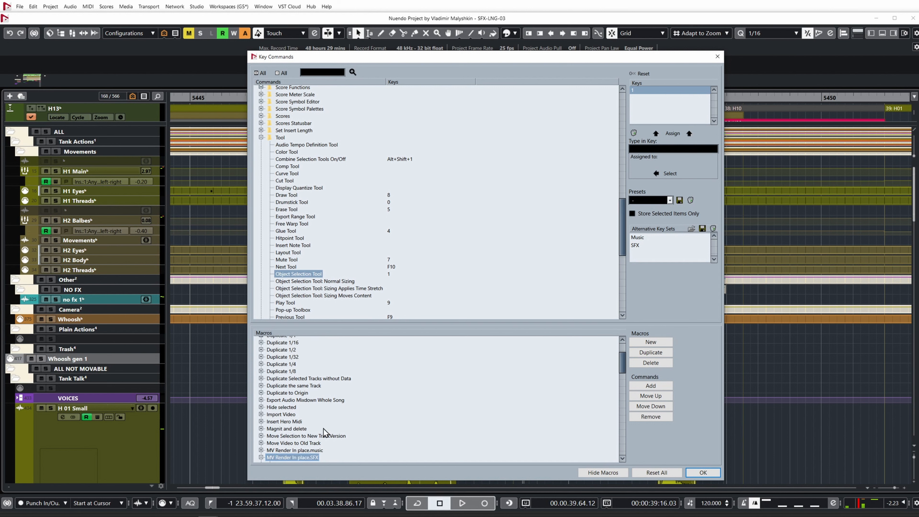
# Remove the Hide All Audio Tracks and Hide All Midi Tracks commands from the MV Render In place.SFX macro
pyautogui.scroll(-1, 403, 429)
pyautogui.scroll(1, 400, 428)
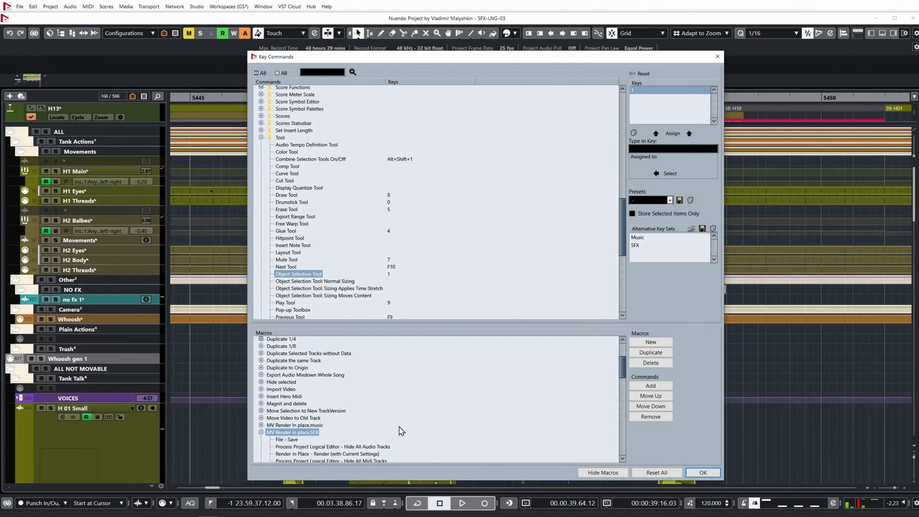
pyautogui.press('Down')
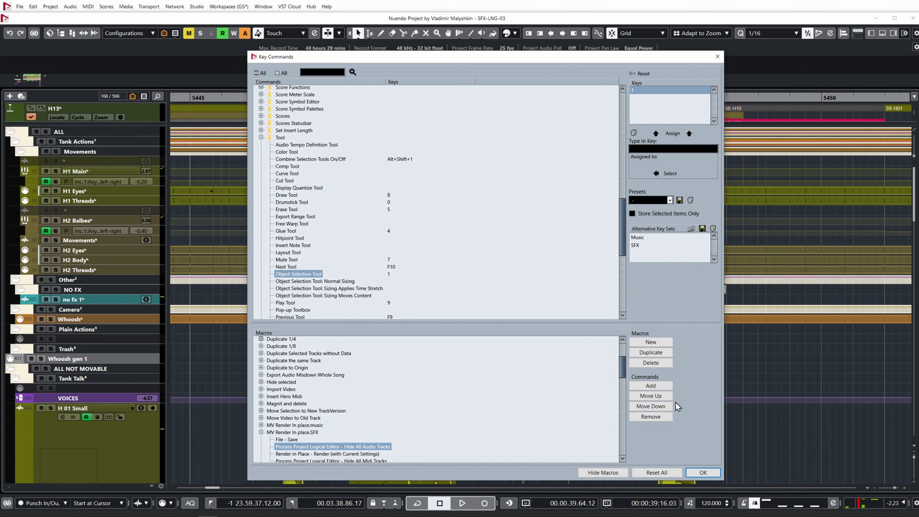
pyautogui.click(651, 416)
pyautogui.click(335, 454)
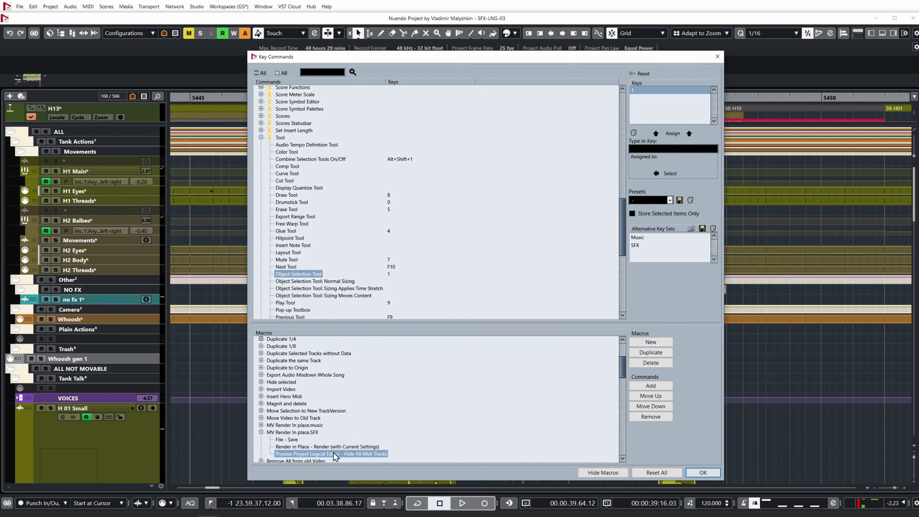
pyautogui.click(651, 416)
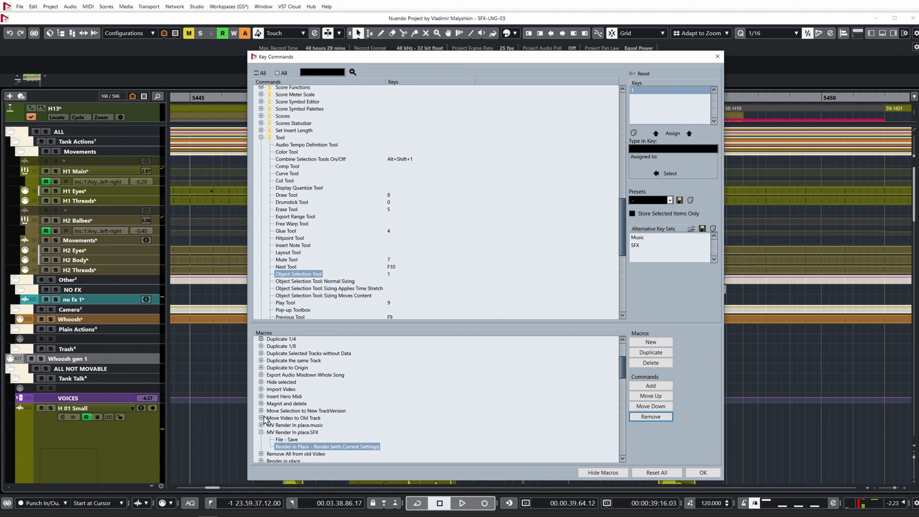
pyautogui.click(308, 433)
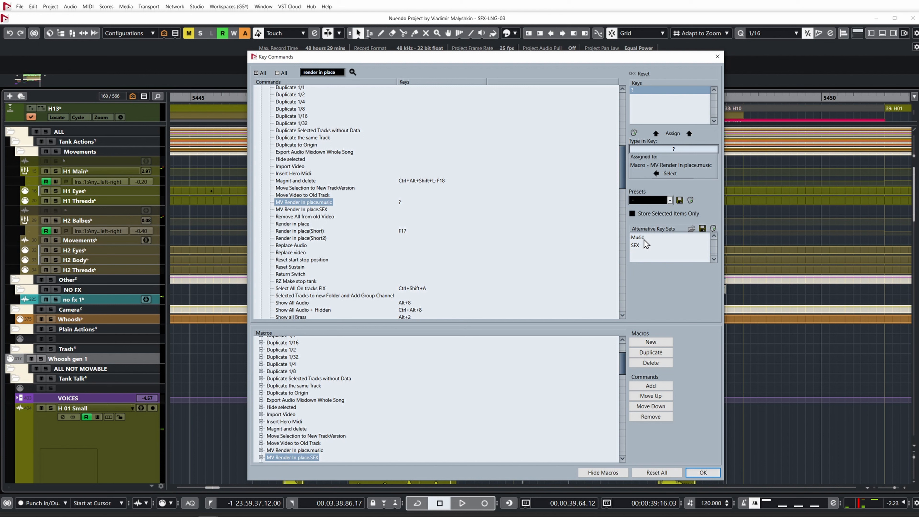
# Store the current key assignments as the alternative key set named Music
pyautogui.click(640, 238)
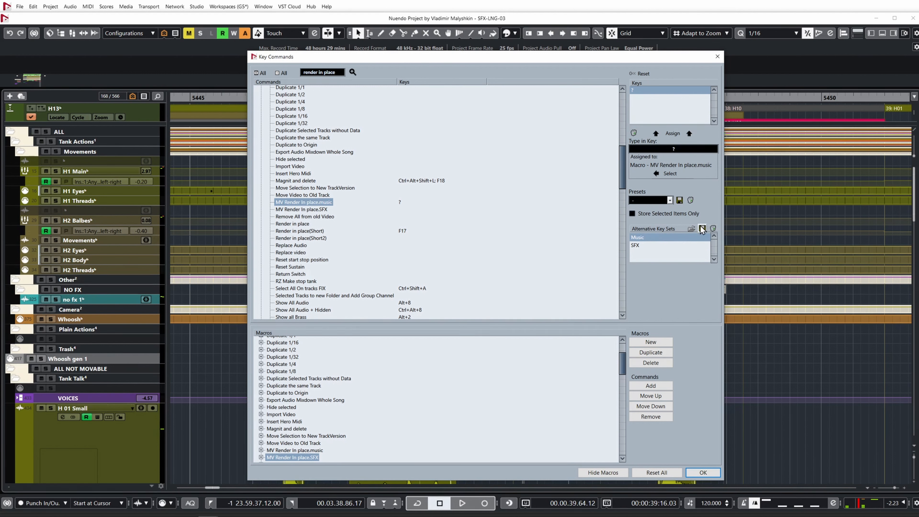
pyautogui.click(702, 228)
pyautogui.write('Music')
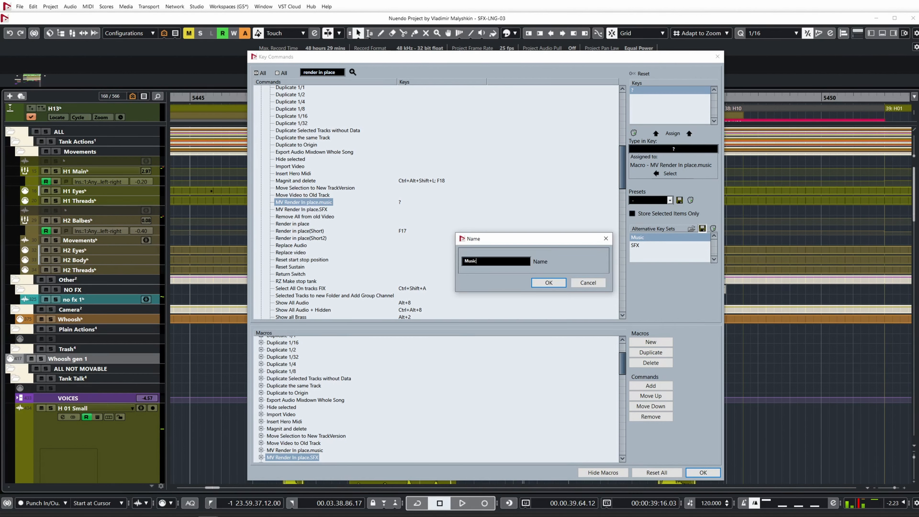
pyautogui.click(548, 283)
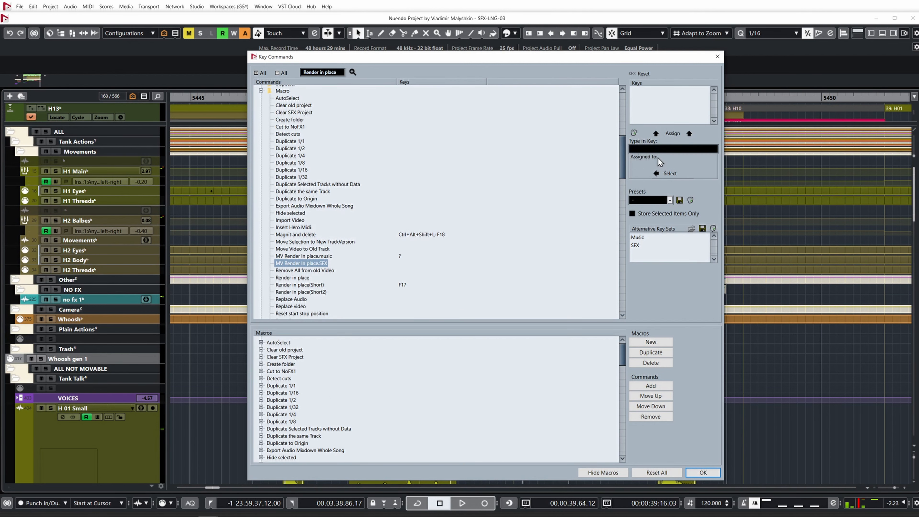
# Reassign the ? key command to the MV Render In place.SFX macro and store the assignments as an alternative key set
pyautogui.click(670, 149)
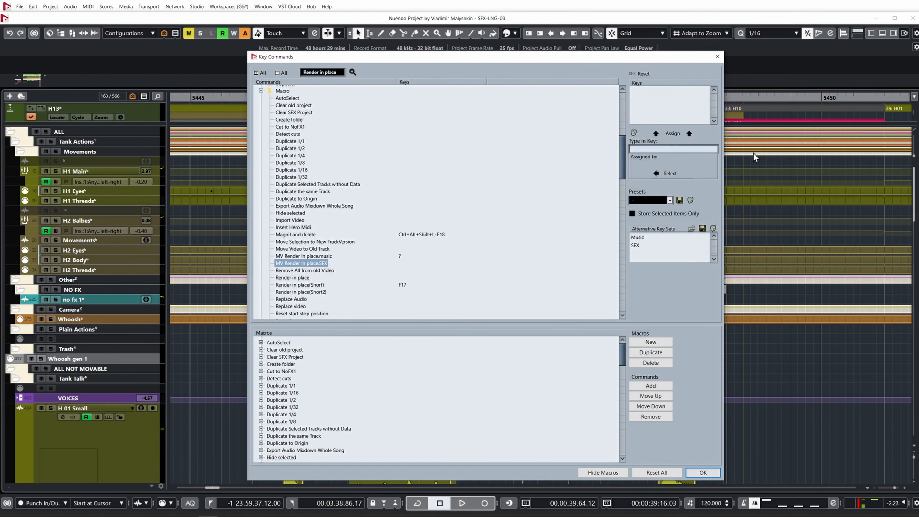
pyautogui.press('?')
pyautogui.click(672, 134)
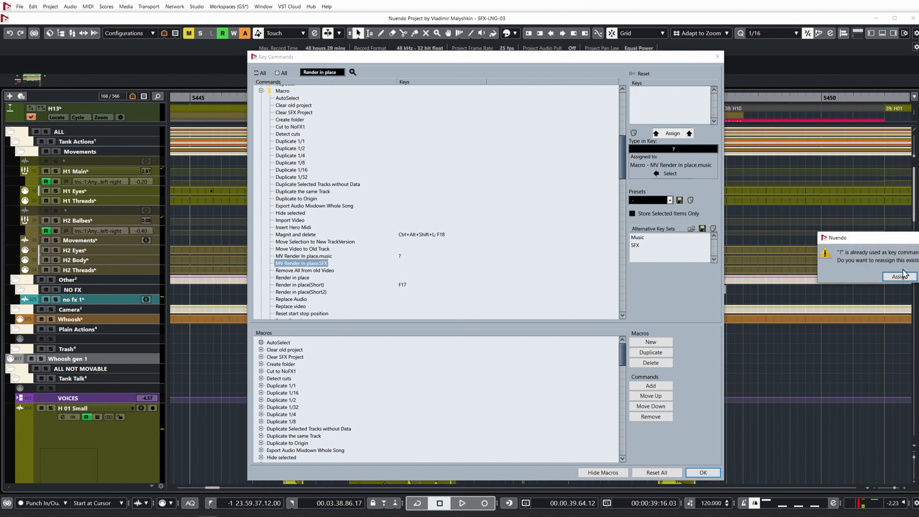
pyautogui.click(901, 275)
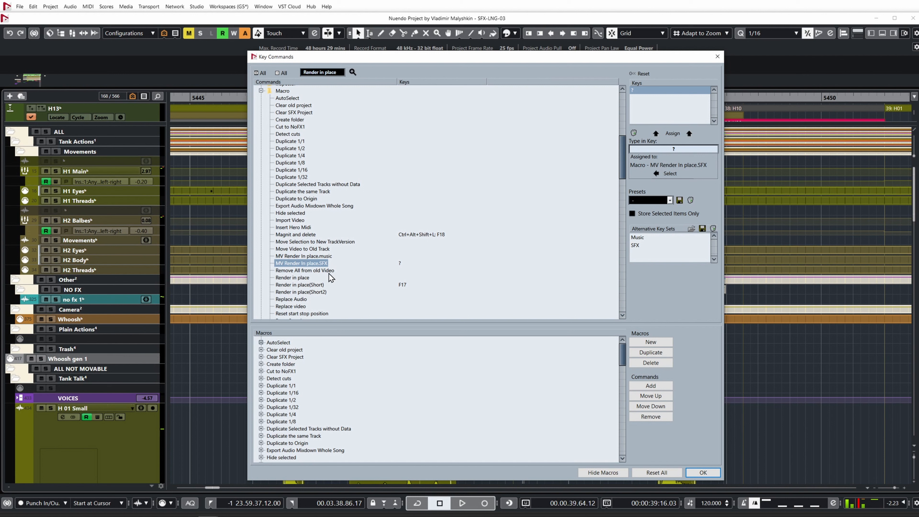
pyautogui.click(702, 228)
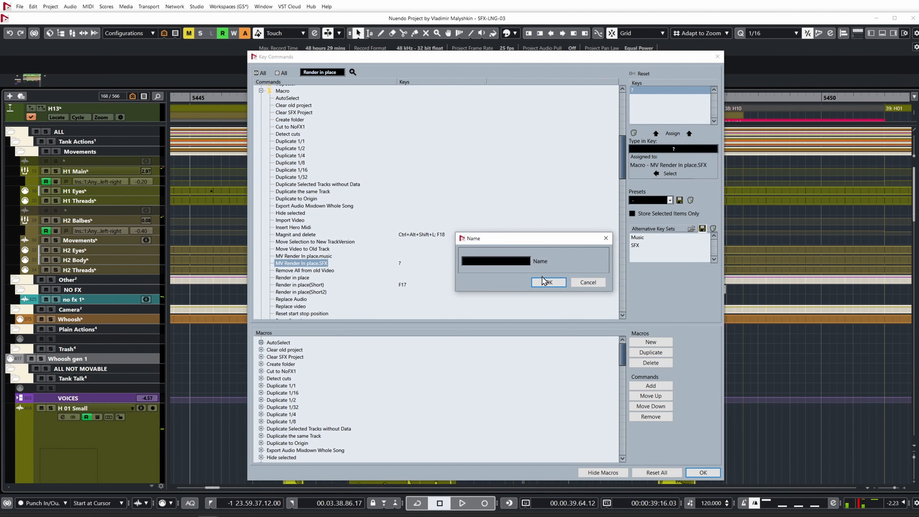
pyautogui.click(553, 282)
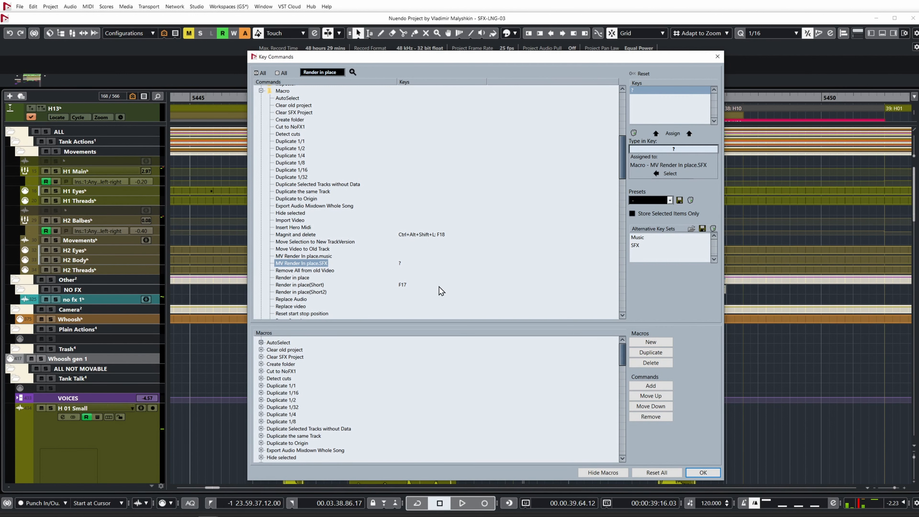
# Look up the Ctrl+F11 assignment of Toggle Alternate Key Commands and examine the File category of key commands
pyautogui.hotkey('ctrl', 'F11')
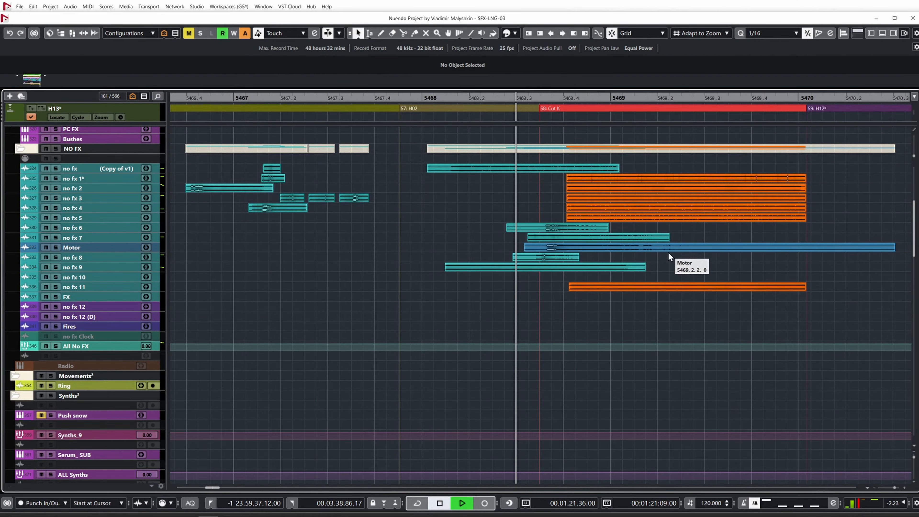
pyautogui.hscroll(3, 714, 267)
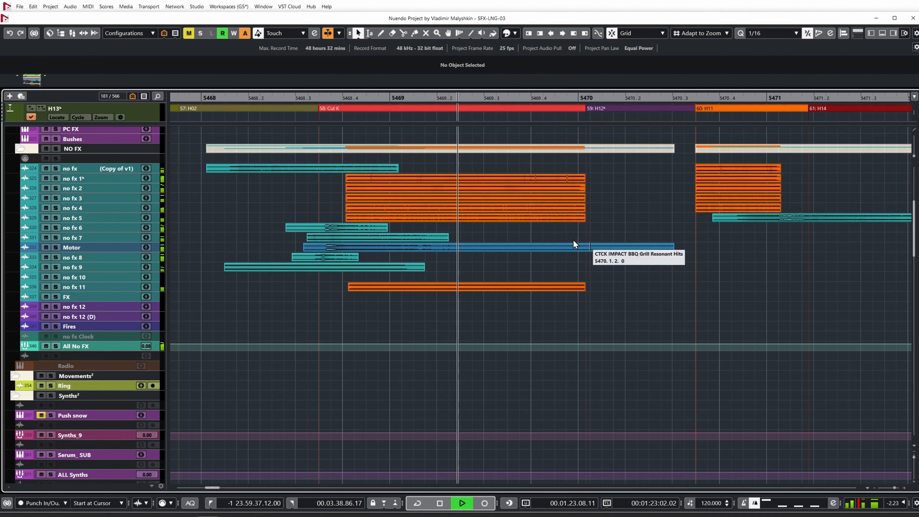
pyautogui.press('space')
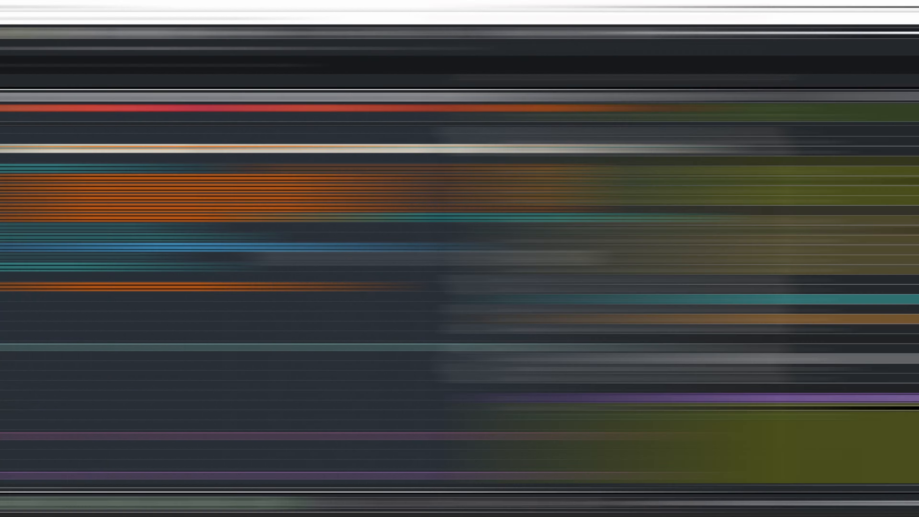
pyautogui.scroll(-2, 332, 197)
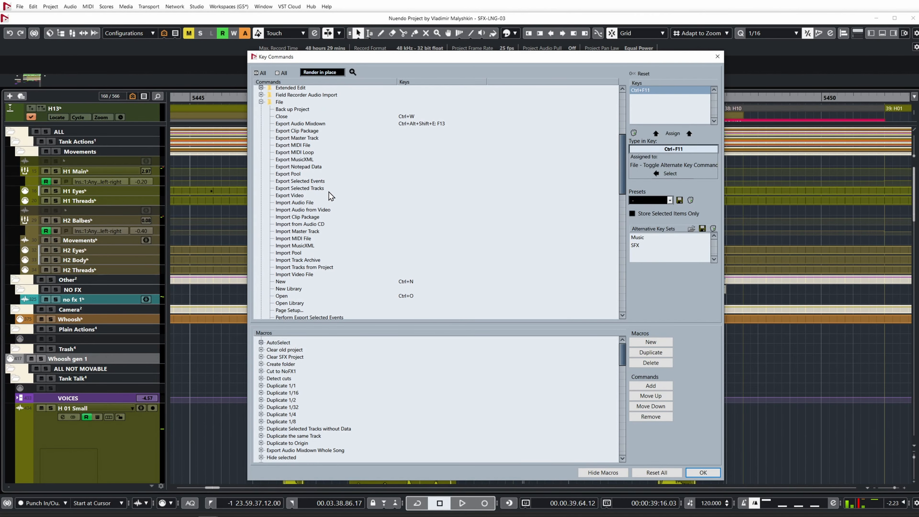
pyautogui.scroll(-2, 376, 206)
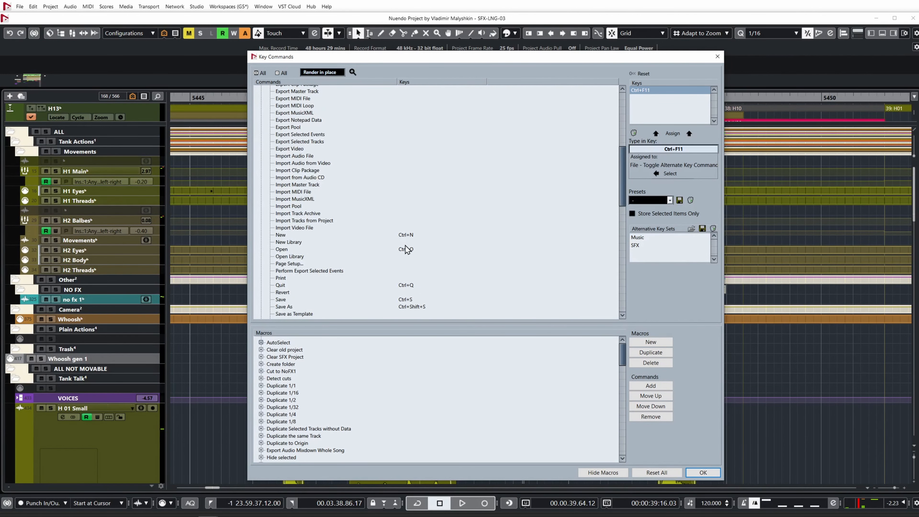
pyautogui.scroll(-4, 405, 241)
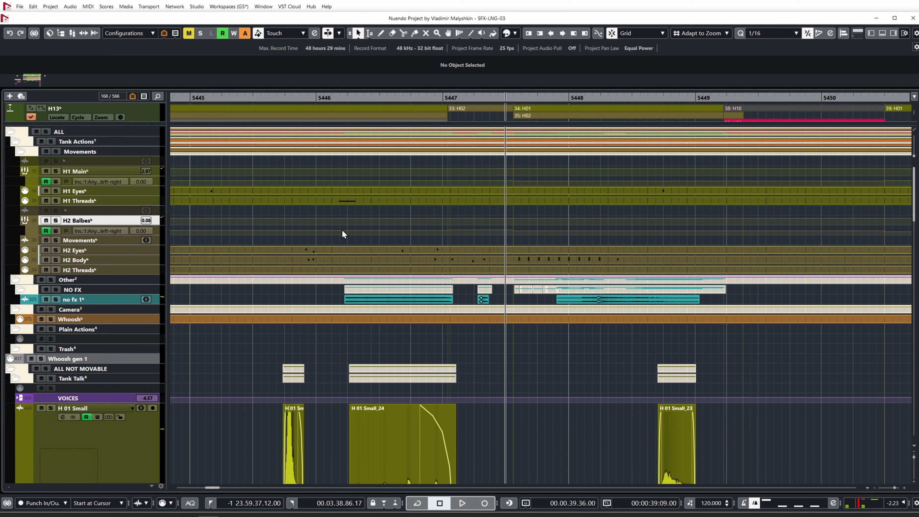
# Toggle the alternative key set and try assigning Ctrl+Y to the Detect cuts macro
pyautogui.hotkey('ctrl', 'F11')
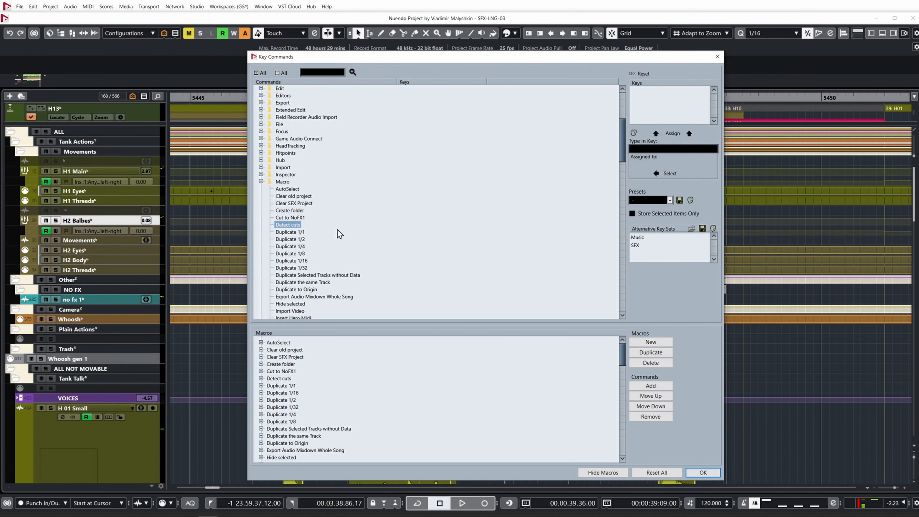
pyautogui.click(672, 149)
pyautogui.hotkey('ctrl', 'y')
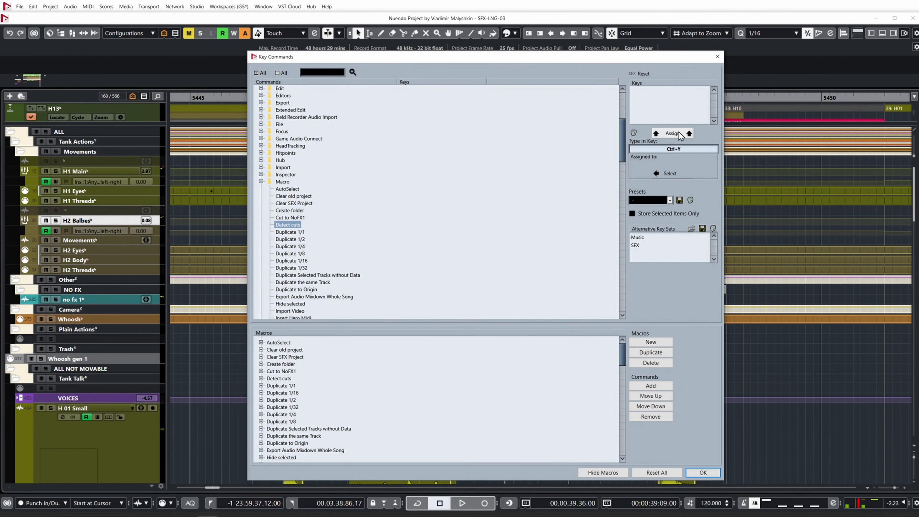
pyautogui.click(672, 133)
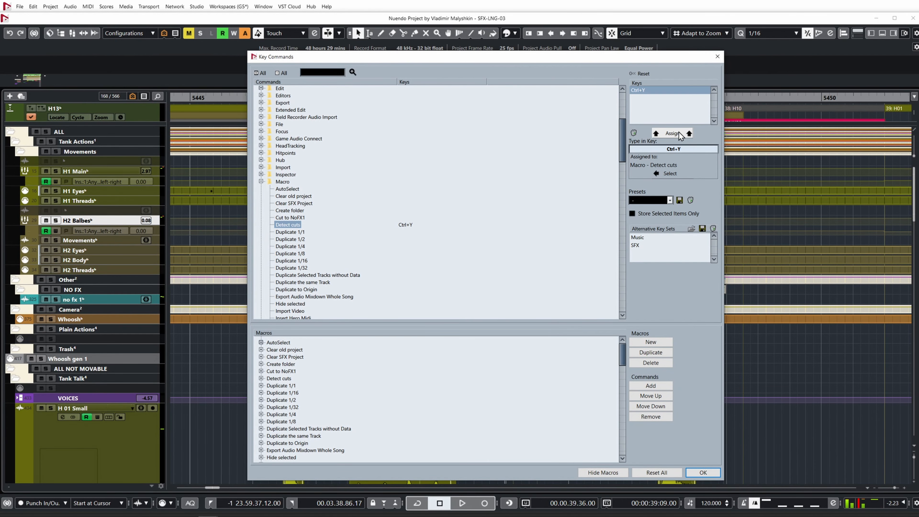
pyautogui.click(702, 229)
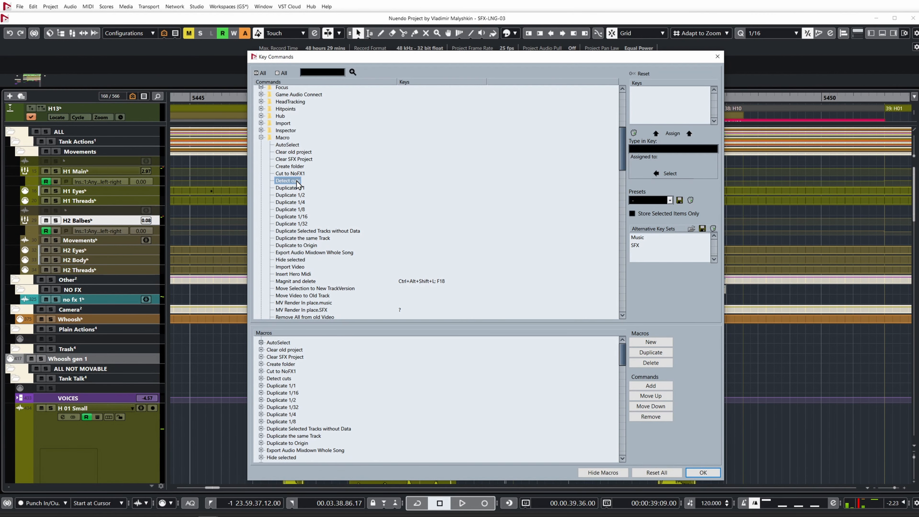
# Assign Ctrl+Y to the Detect cuts macro again, save the key commands as preset SFX and close the Key Commands
pyautogui.click(685, 149)
pyautogui.hotkey('ctrl', 'y')
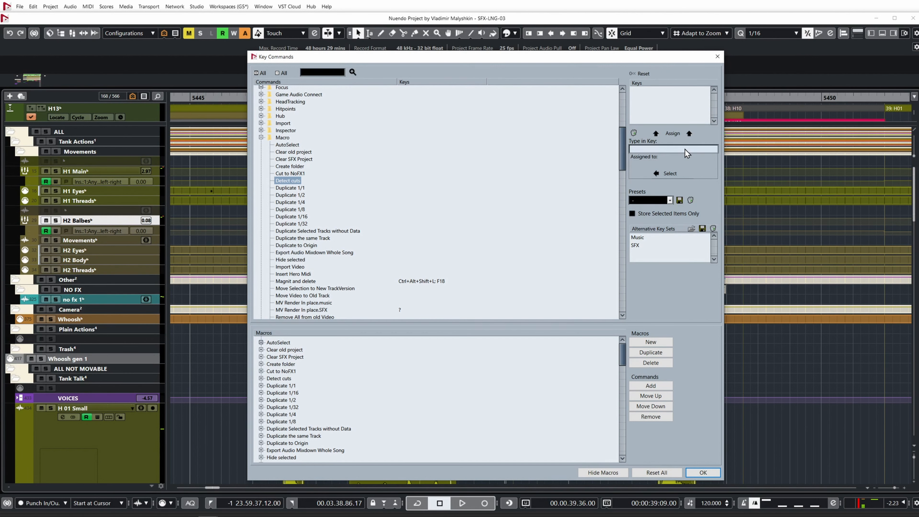
pyautogui.click(672, 133)
pyautogui.click(679, 200)
pyautogui.write('SFX')
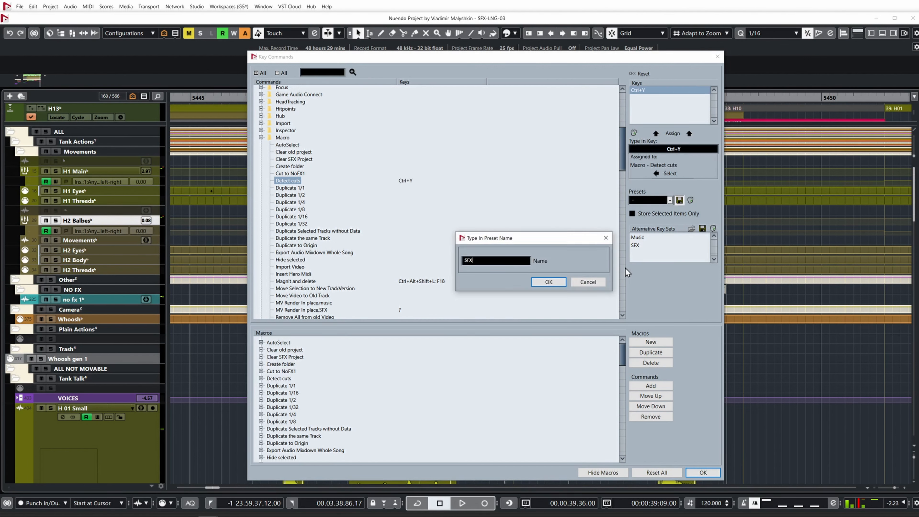
pyautogui.click(548, 282)
pyautogui.click(702, 472)
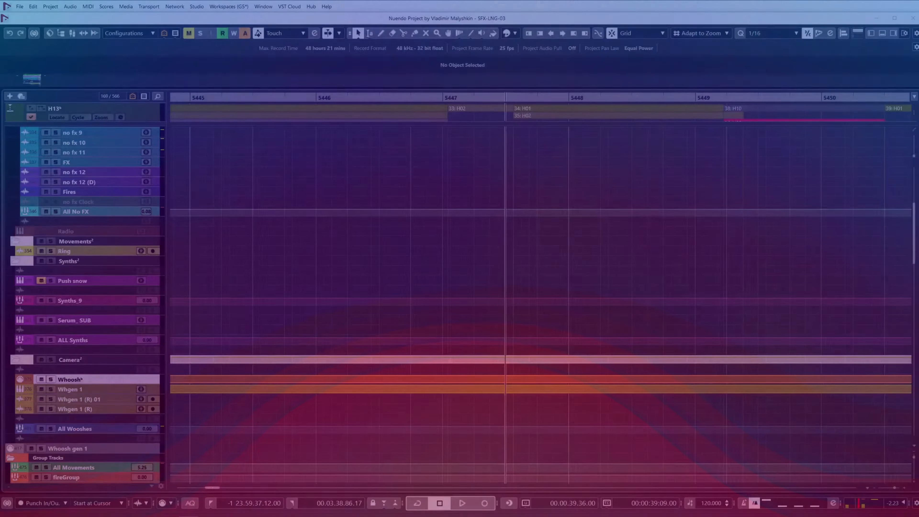
pyautogui.click(141, 389)
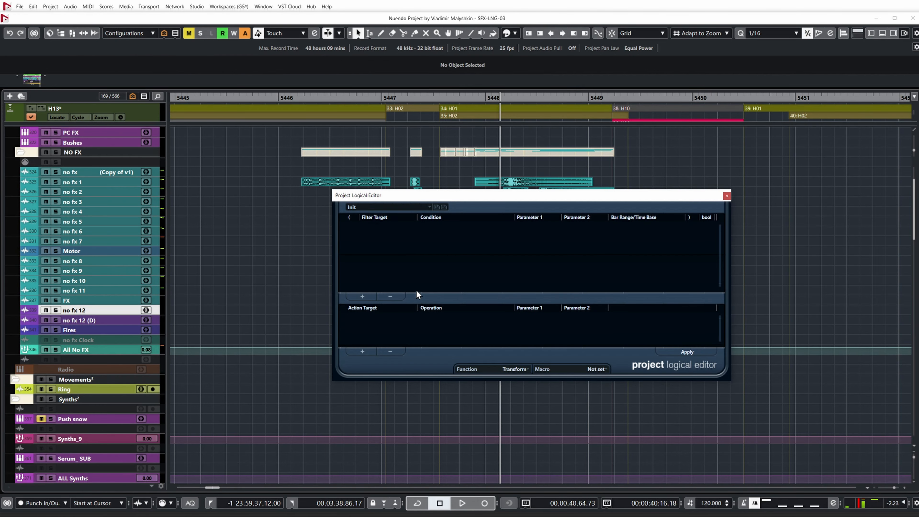
# Add two Project Logical Editor filter conditions: Media Type is Equal Audio and Container Type is Equal Event
pyautogui.click(363, 296)
pyautogui.click(362, 296)
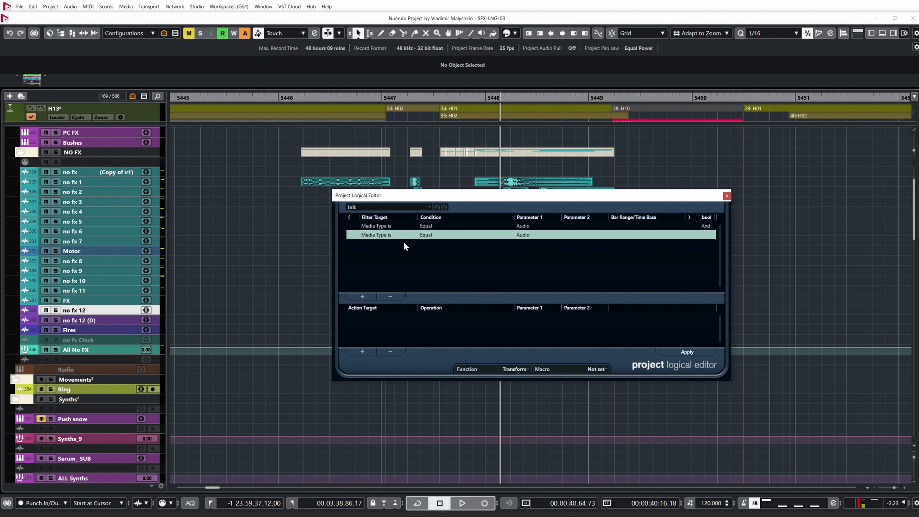
pyautogui.click(390, 236)
pyautogui.click(393, 256)
pyautogui.click(528, 234)
pyautogui.click(543, 273)
# Add a third filter condition with target Property, Property is set, Event is selected
pyautogui.click(362, 296)
pyautogui.click(380, 244)
pyautogui.click(381, 307)
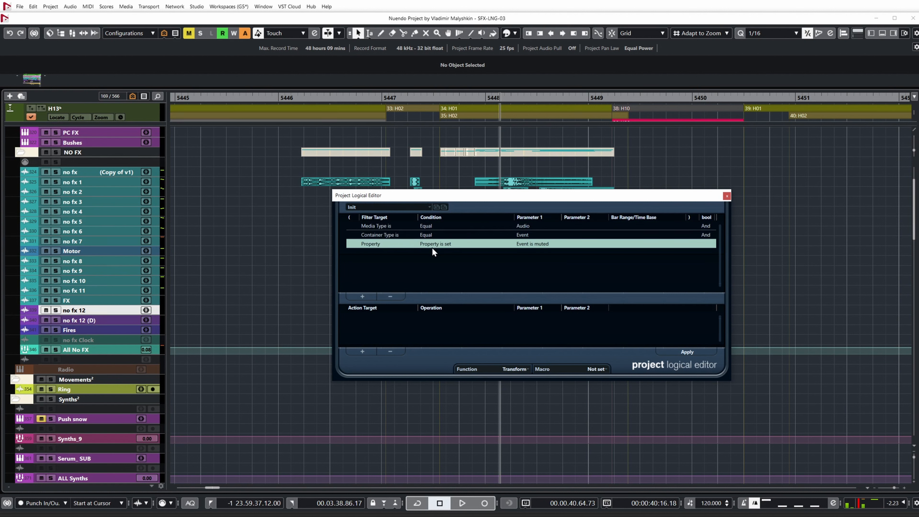
pyautogui.click(527, 245)
pyautogui.click(531, 263)
# Add the action Set Color, Set to fixed value, Color 1, save the preset as Set color Red and close the editor
pyautogui.click(362, 351)
pyautogui.click(365, 318)
pyautogui.click(369, 372)
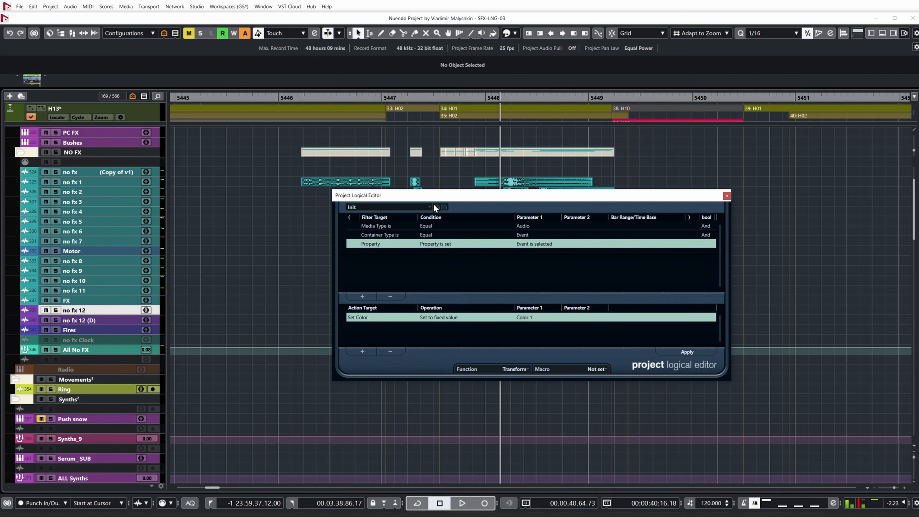
pyautogui.click(436, 206)
pyautogui.write('Set color Red')
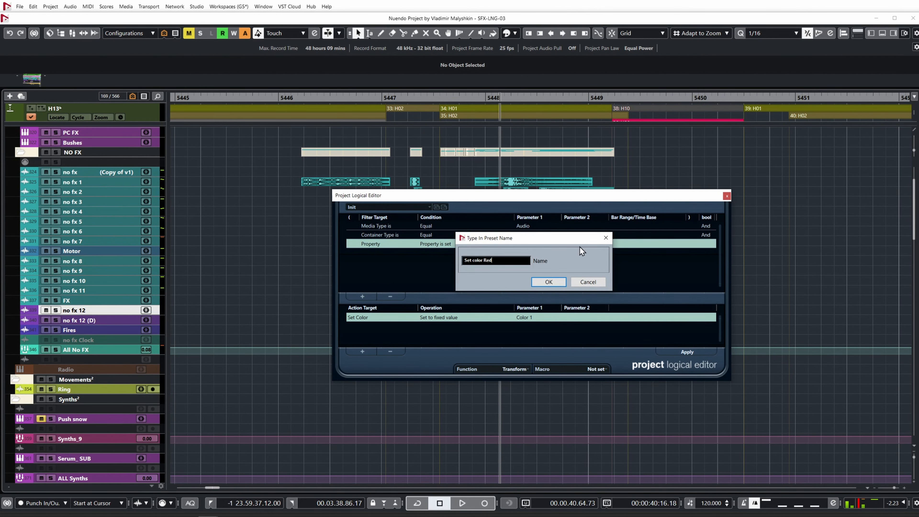
pyautogui.click(549, 282)
pyautogui.press('Escape')
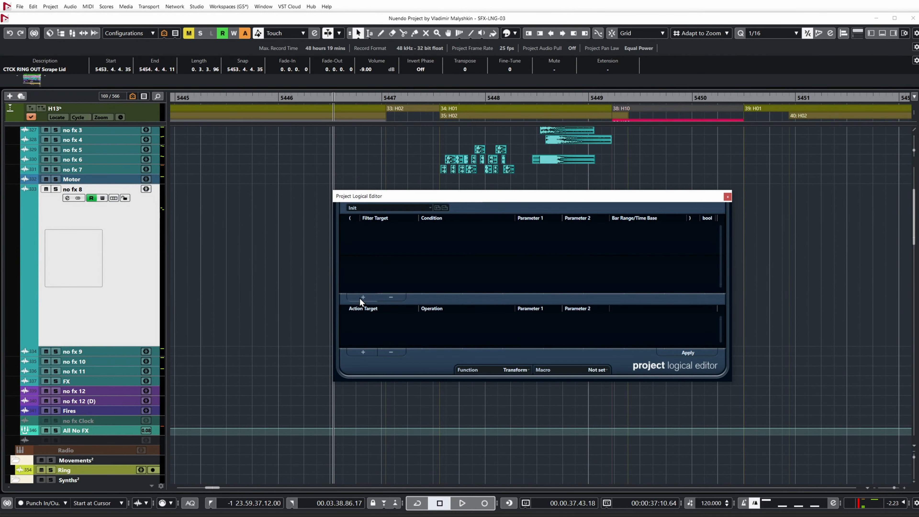
# Add two bracketed Project Logical Editor filter conditions joined by And: Media Type is Equal Audio and Name Contains no fx 1
pyautogui.click(361, 296)
pyautogui.click(363, 296)
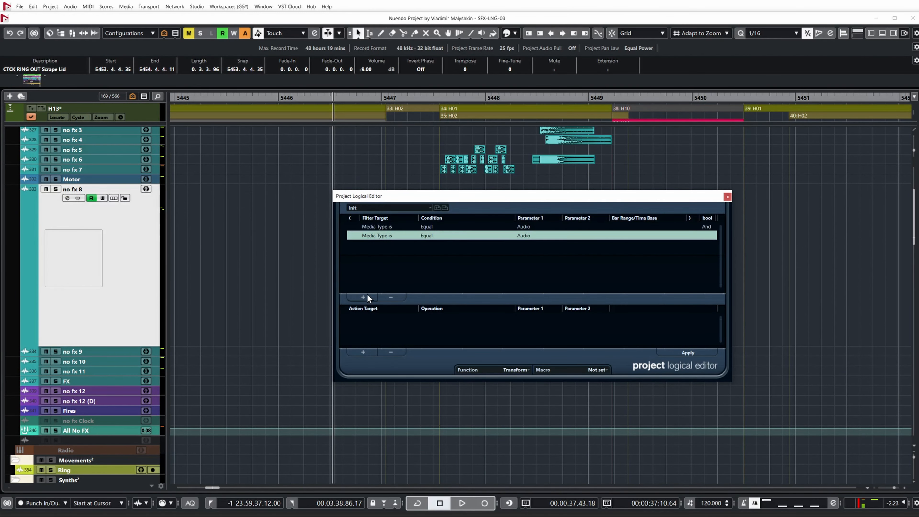
pyautogui.click(403, 235)
pyautogui.click(392, 261)
pyautogui.click(428, 235)
pyautogui.click(431, 250)
pyautogui.click(521, 235)
pyautogui.write('no fx 1')
pyautogui.press('Return')
# With function Transform and the action Track Operation, Hide Track, Disable, save the preset as noFX1Show
pyautogui.click(521, 371)
pyautogui.click(515, 387)
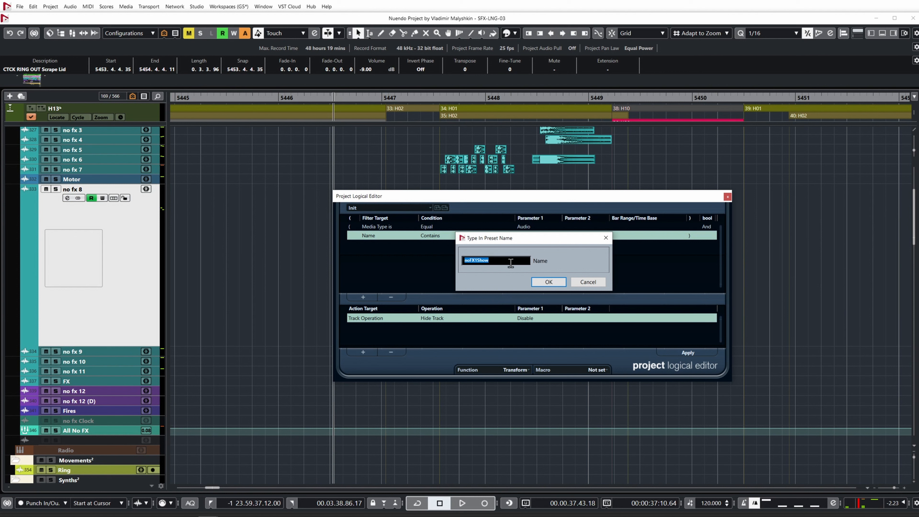
pyautogui.press('Return')
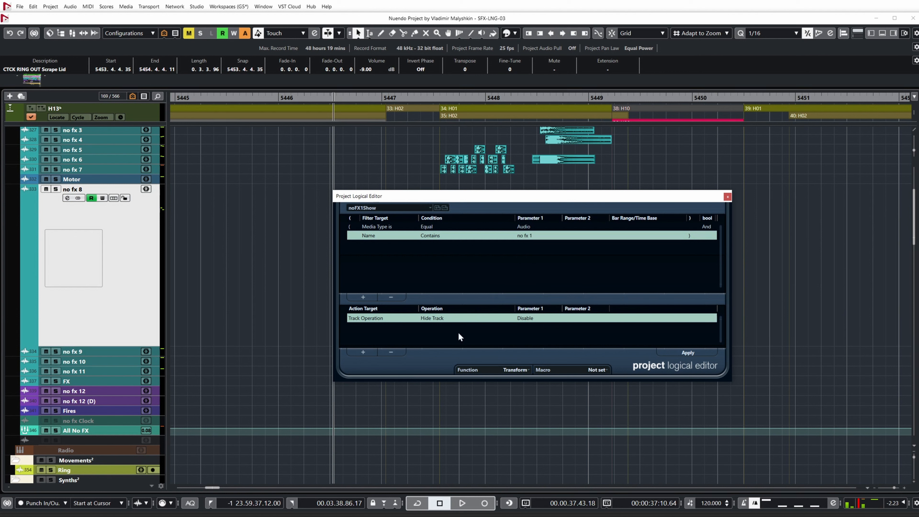
# Remove the Hide Track action, set the function to Select, save the preset as noFX1Select and close the editor
pyautogui.click(390, 351)
pyautogui.click(527, 370)
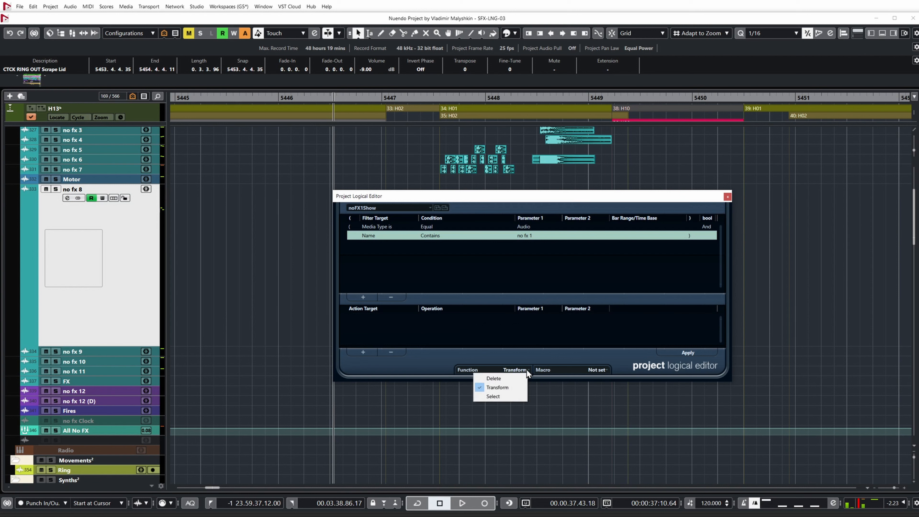
pyautogui.click(504, 397)
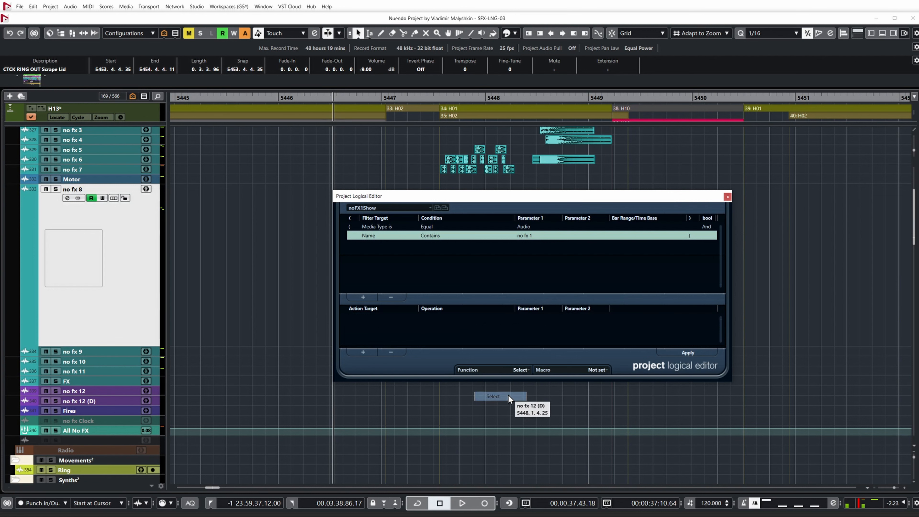
pyautogui.click(437, 207)
pyautogui.moveTo(498, 257); pyautogui.dragTo(477, 260)
pyautogui.write('Select')
pyautogui.press('Return')
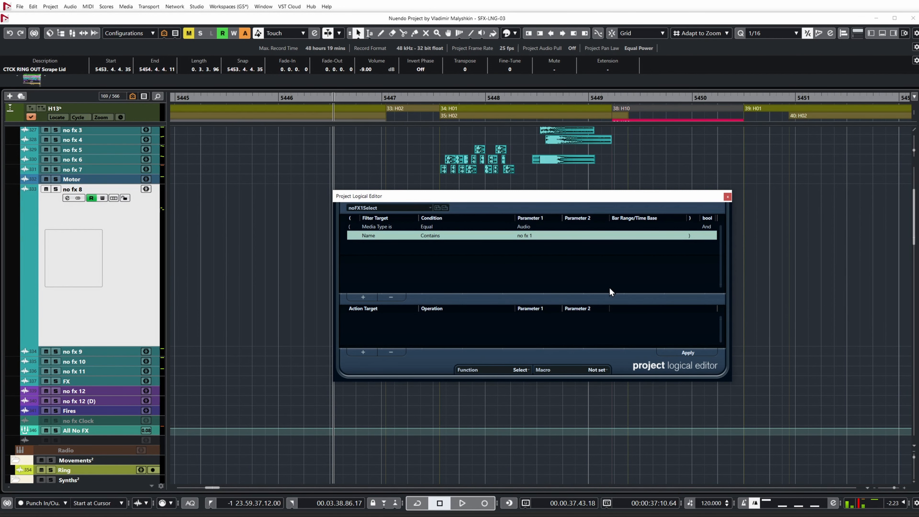
pyautogui.click(411, 306)
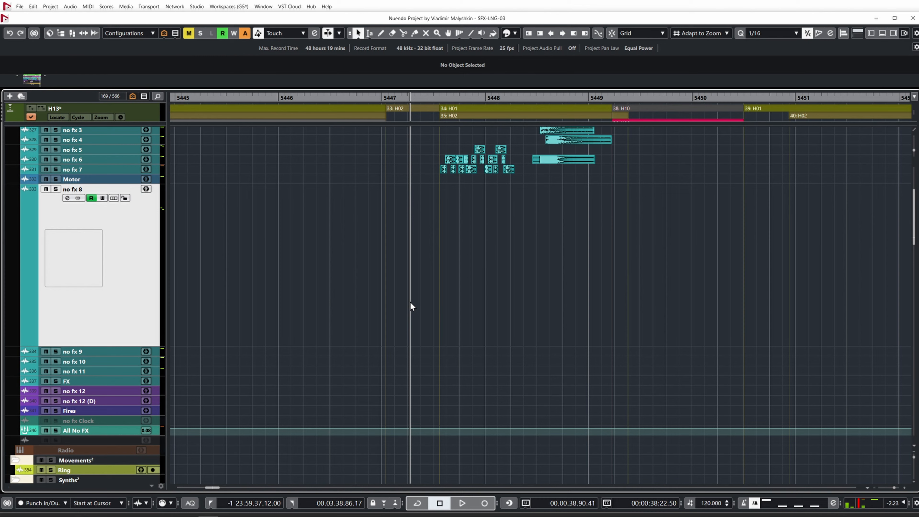
# Create a key command macro named Cut And Put and add the Edit - Cut command to it
pyautogui.hotkey('ctrl', 'k')
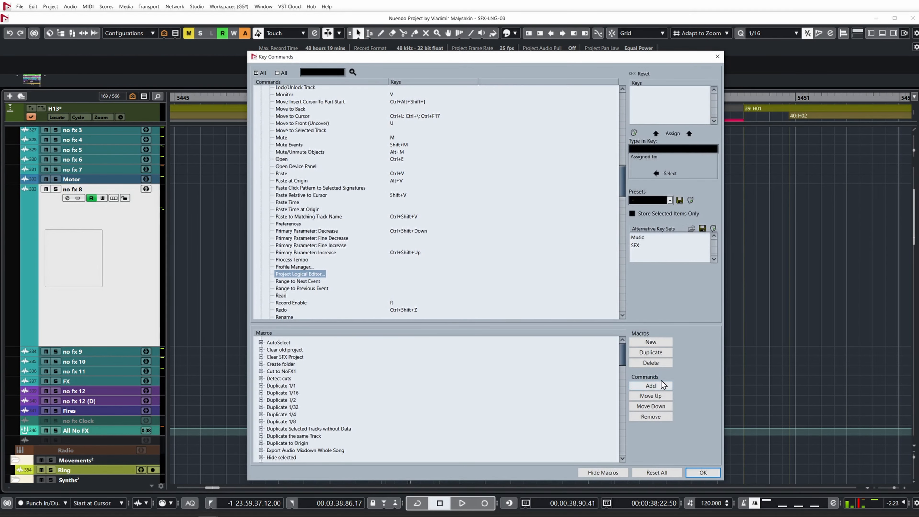
pyautogui.click(655, 342)
pyautogui.write('Cut And Put')
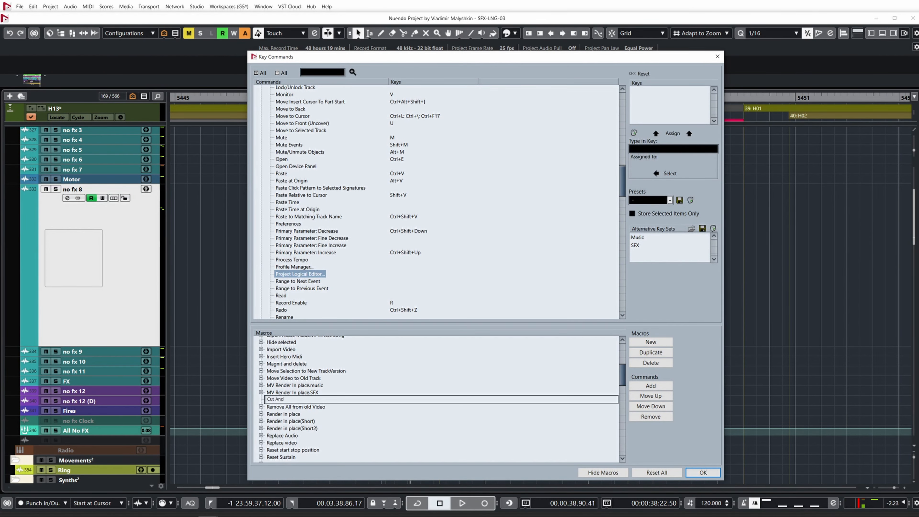
pyautogui.press('Return')
pyautogui.click(322, 72)
pyautogui.write('Cut')
pyautogui.click(352, 72)
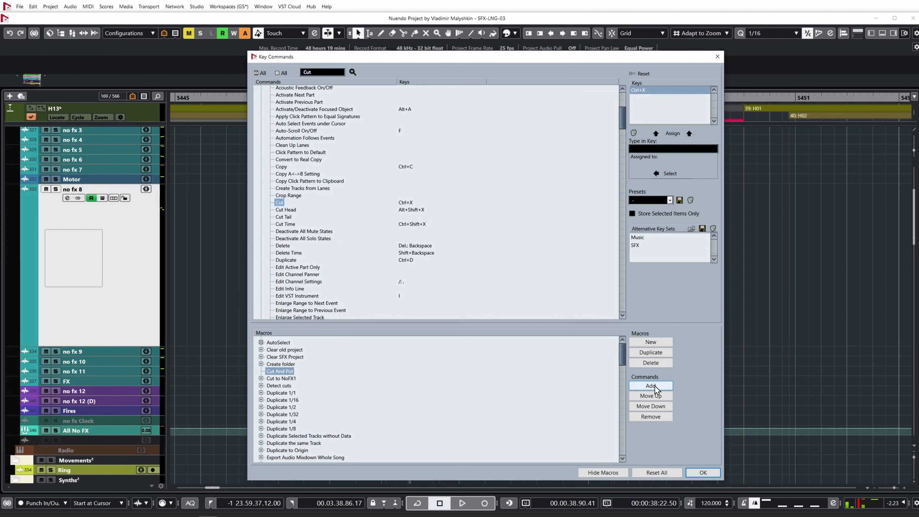
pyautogui.click(651, 386)
# Find the Remove Selected Tracks command and add it to the Cut And Put macro
pyautogui.click(326, 72)
pyautogui.write('Remove selected')
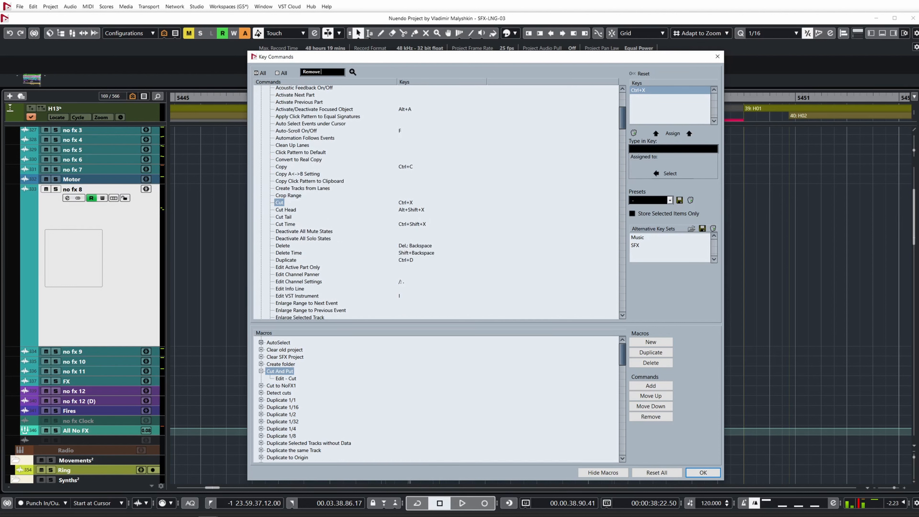
pyautogui.click(352, 72)
pyautogui.click(352, 72)
pyautogui.click(650, 385)
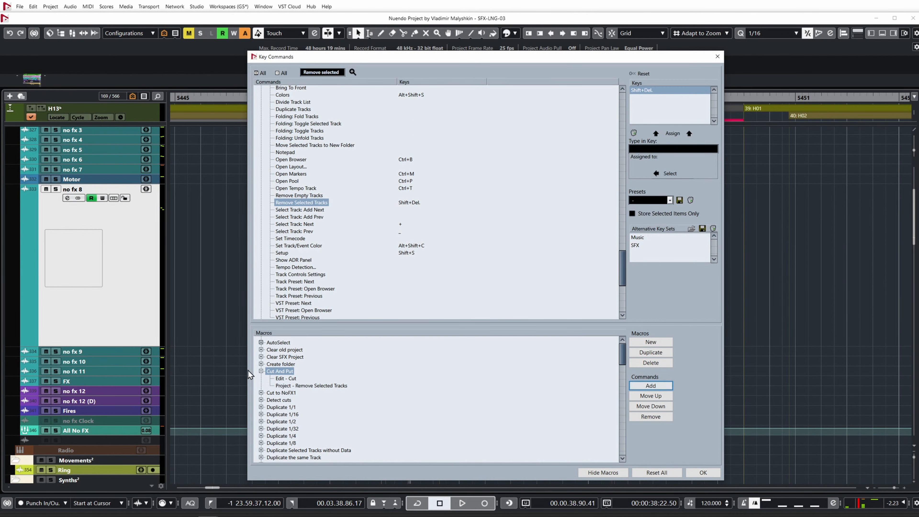
# Add the Project Logical Editor presets noFX1Show and noFX1Select to the Cut And Put macro
pyautogui.click(326, 71)
pyautogui.write('noFX1Show')
pyautogui.click(352, 72)
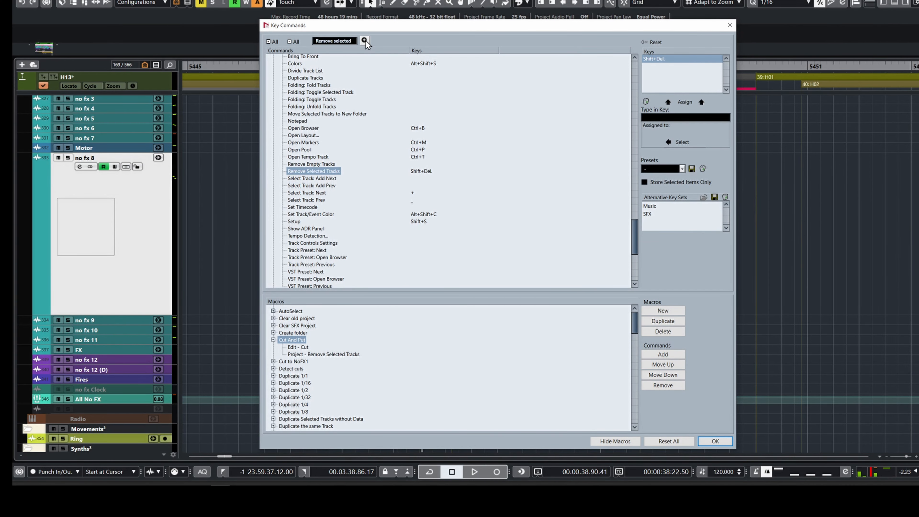
pyautogui.click(651, 385)
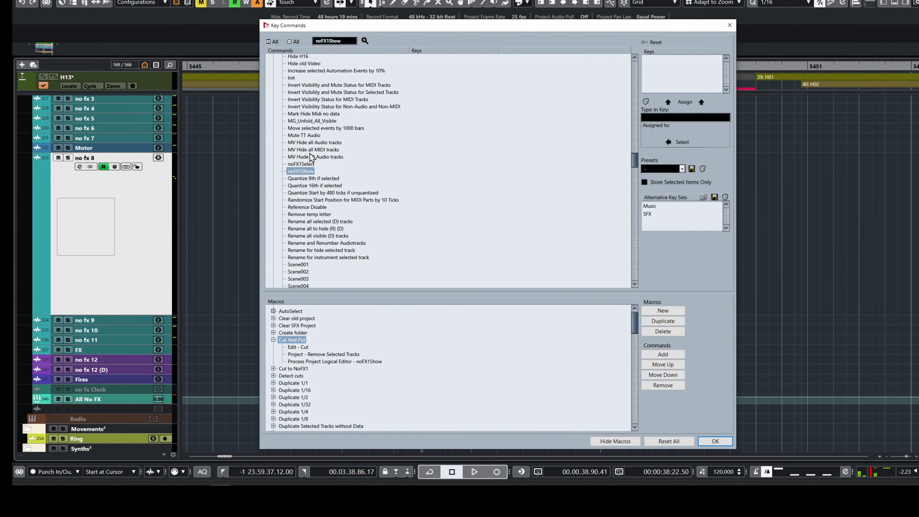
pyautogui.click(301, 164)
pyautogui.click(663, 354)
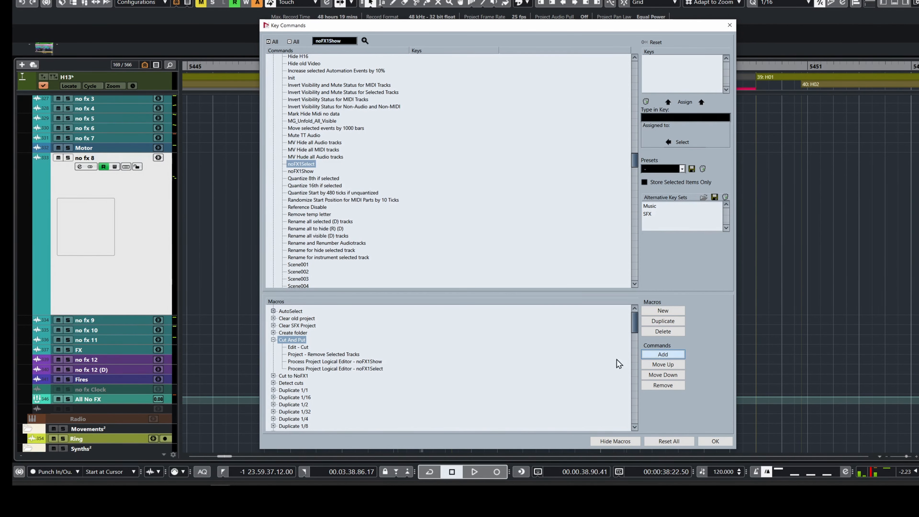
# Add the Paste at Origin command and the Set color Red preset to the Cut And Put macro
pyautogui.click(345, 40)
pyautogui.write('Paste at')
pyautogui.click(365, 40)
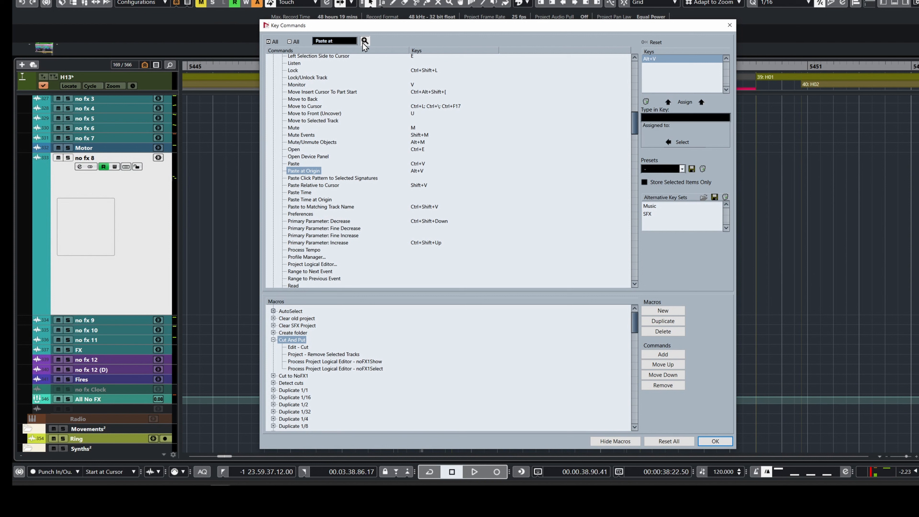
pyautogui.click(662, 353)
pyautogui.click(346, 41)
pyautogui.write('Set color red')
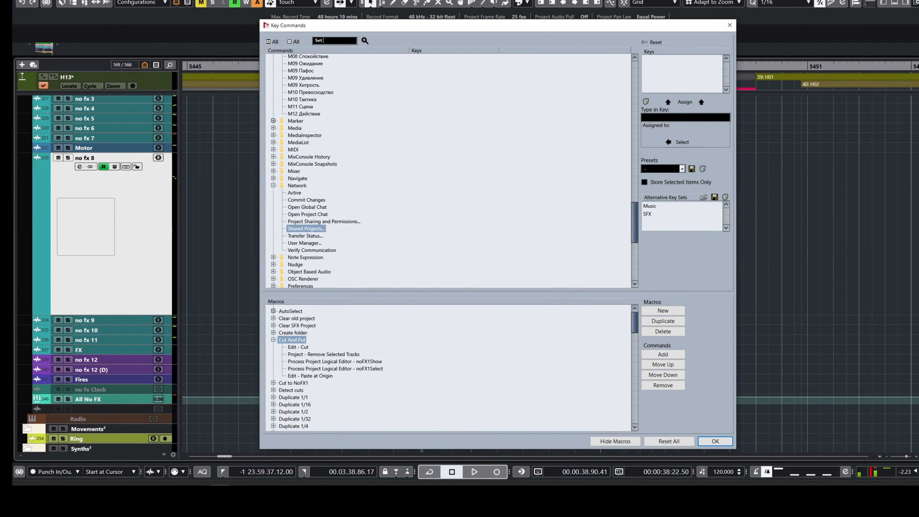
pyautogui.click(364, 40)
pyautogui.click(671, 354)
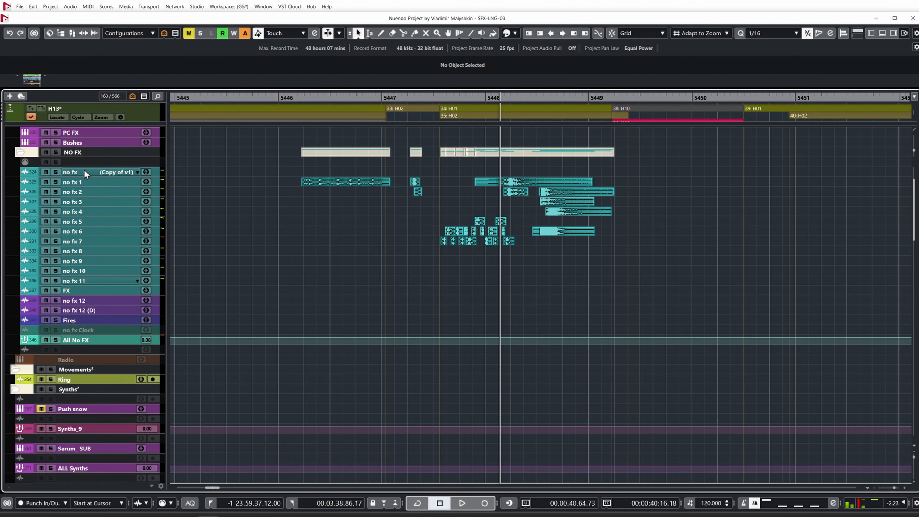
# Select the audio tracks from no fx 1 through no fx 11
pyautogui.click(89, 183)
pyautogui.keyDown('shift'); pyautogui.click(95, 282); pyautogui.keyUp('shift')
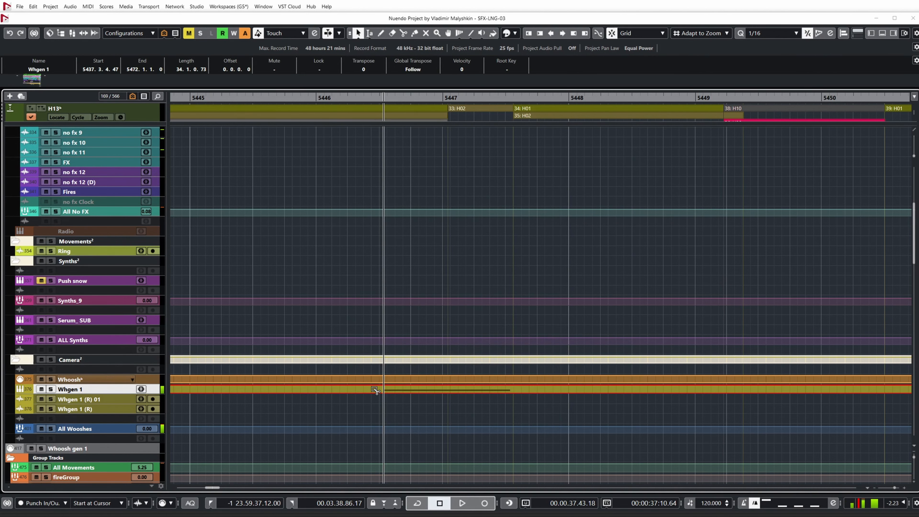
# Render a section of the Whgen 1 part in place and move the resulting red event from no fx 1 to the Motor track at 5446.3.1.0
pyautogui.click(411, 391)
pyautogui.moveTo(410, 391); pyautogui.dragTo(687, 390)
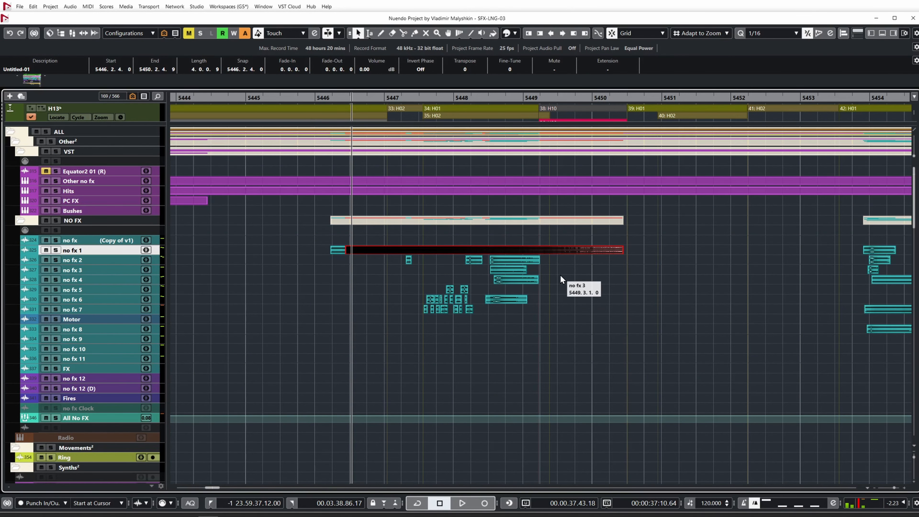
pyautogui.moveTo(587, 250); pyautogui.dragTo(582, 321)
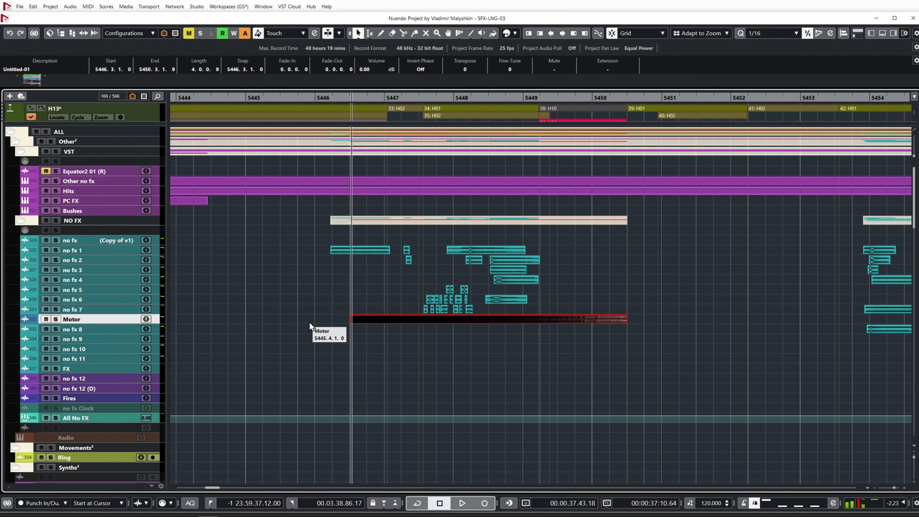